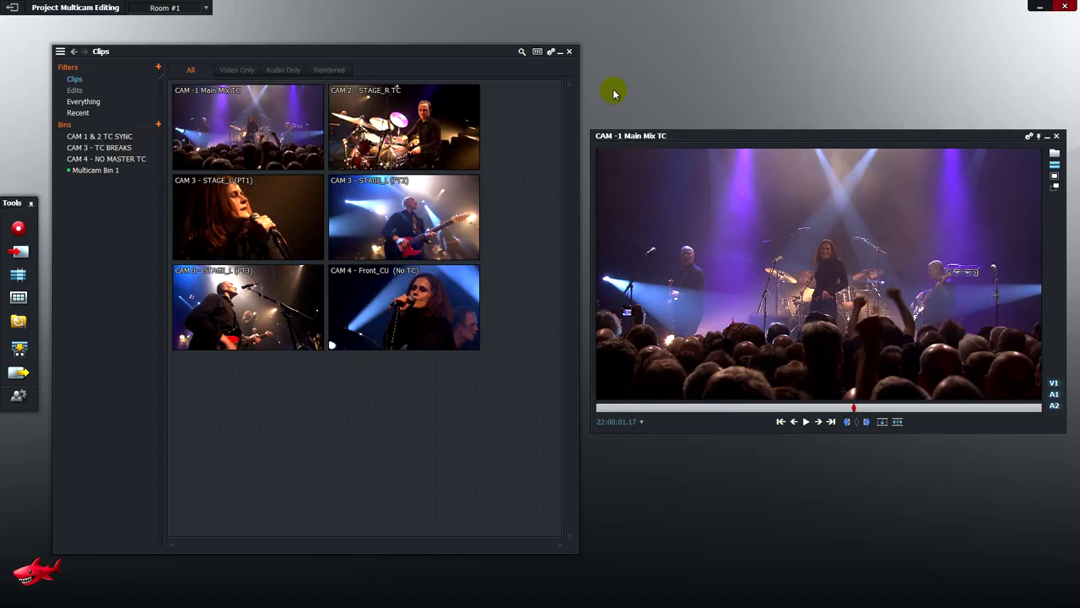
Load CAM 2 - STAGE_R TC, CAM 3 PT1, then CAM 4 - Front_CU (No TC) into the viewer.
mouse_move(271, 110)
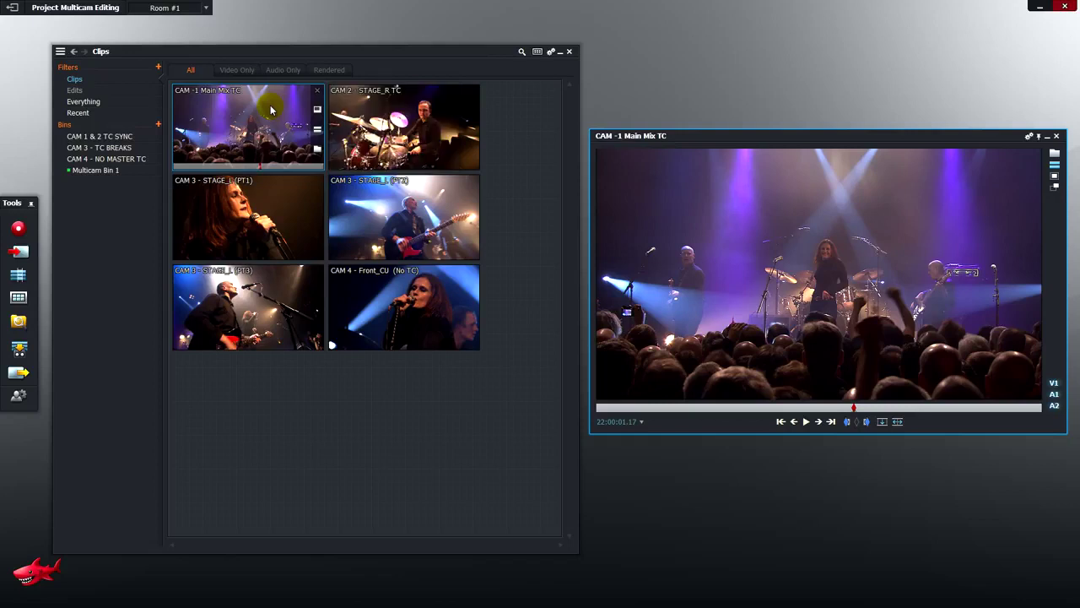
drag(392, 119, 712, 82)
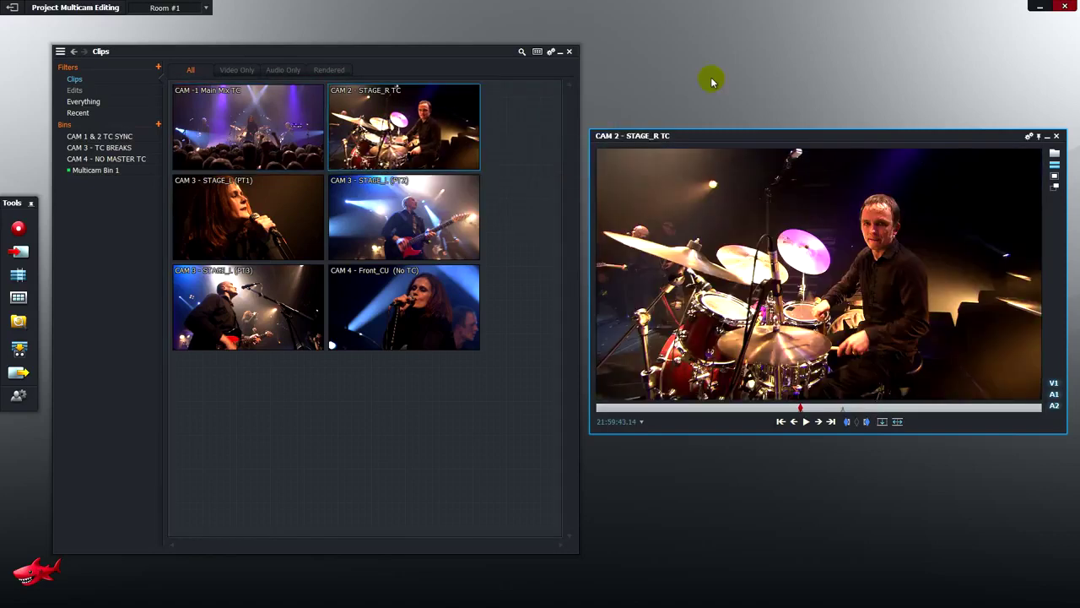
double_click(265, 207)
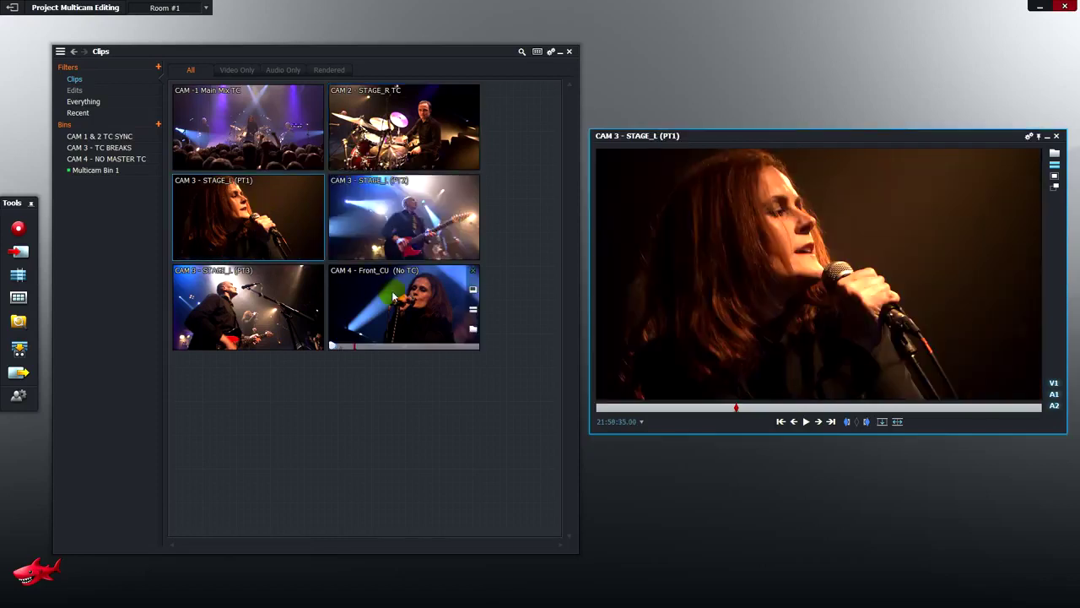
double_click(392, 296)
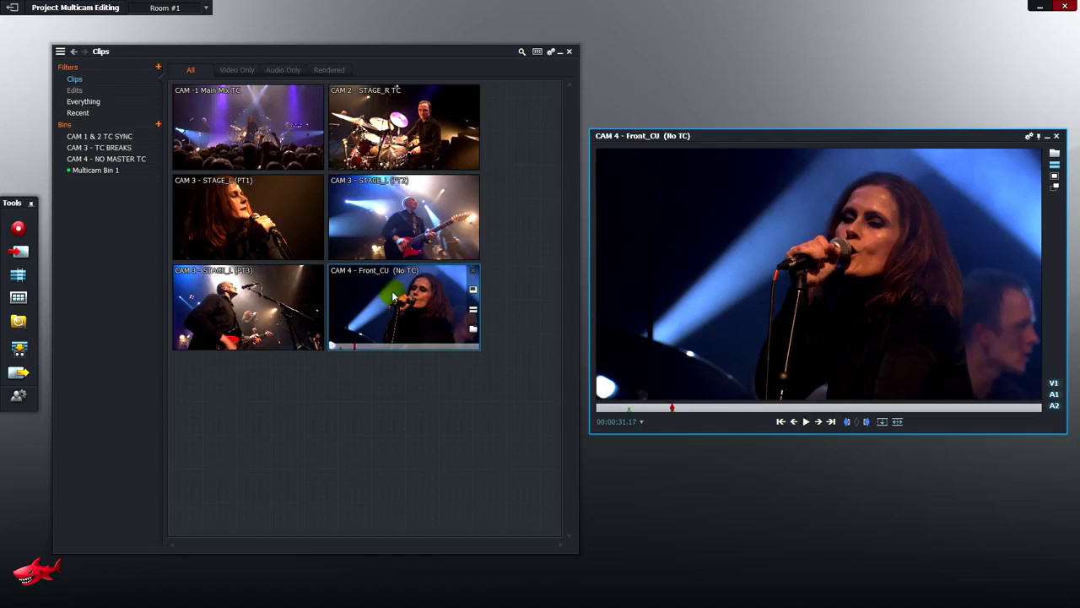
Show the Clips bin as a list and select CAM -1/CAM 2, CAM 3 parts and CAM 4 to compare start times.
click(537, 52)
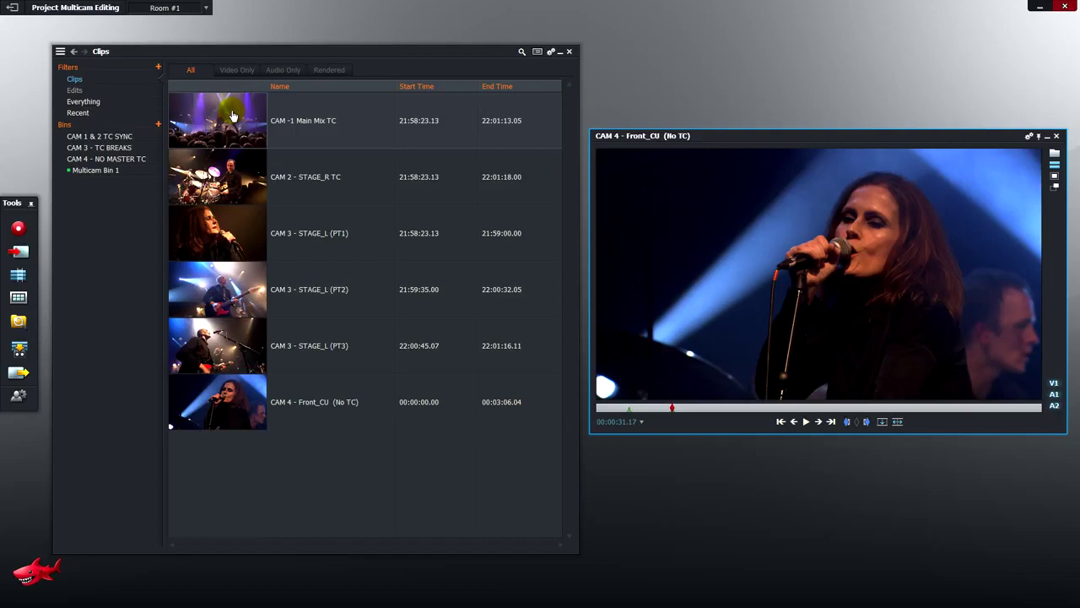
shift+click(224, 176)
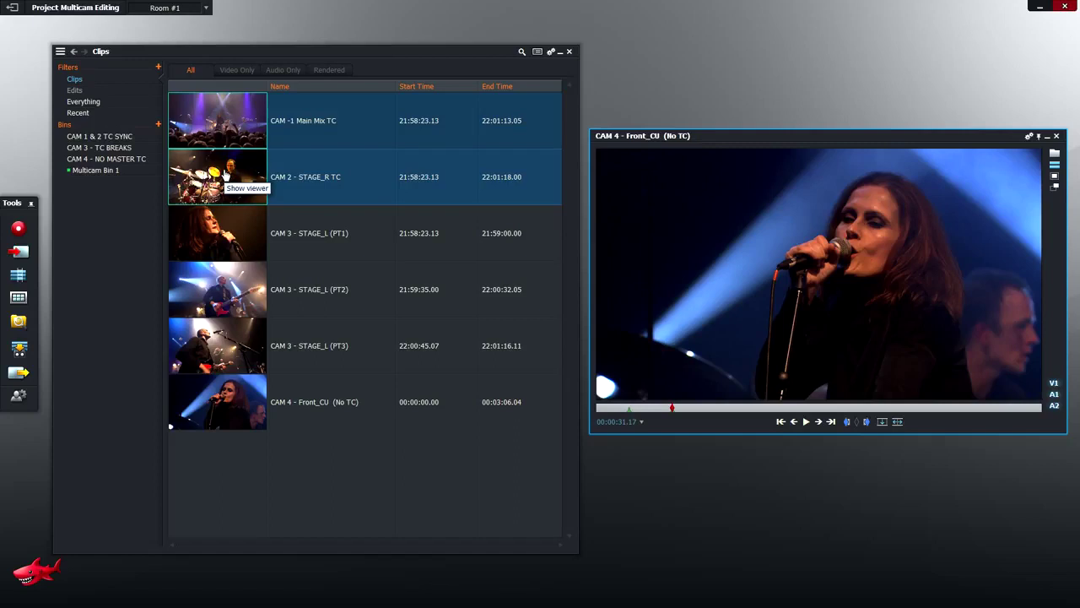
drag(400, 135, 255, 223)
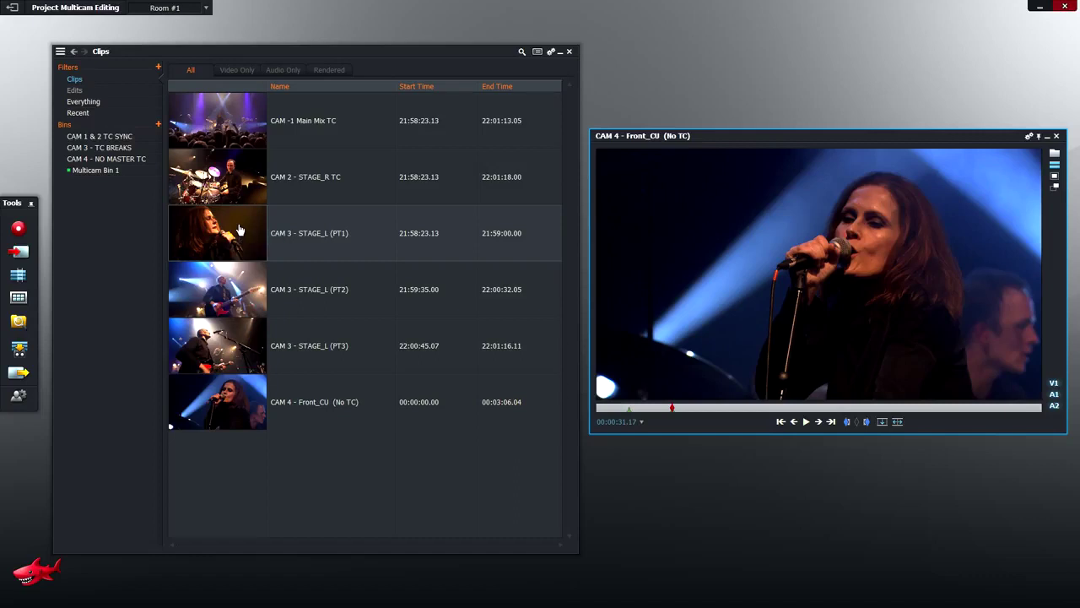
drag(223, 337, 434, 245)
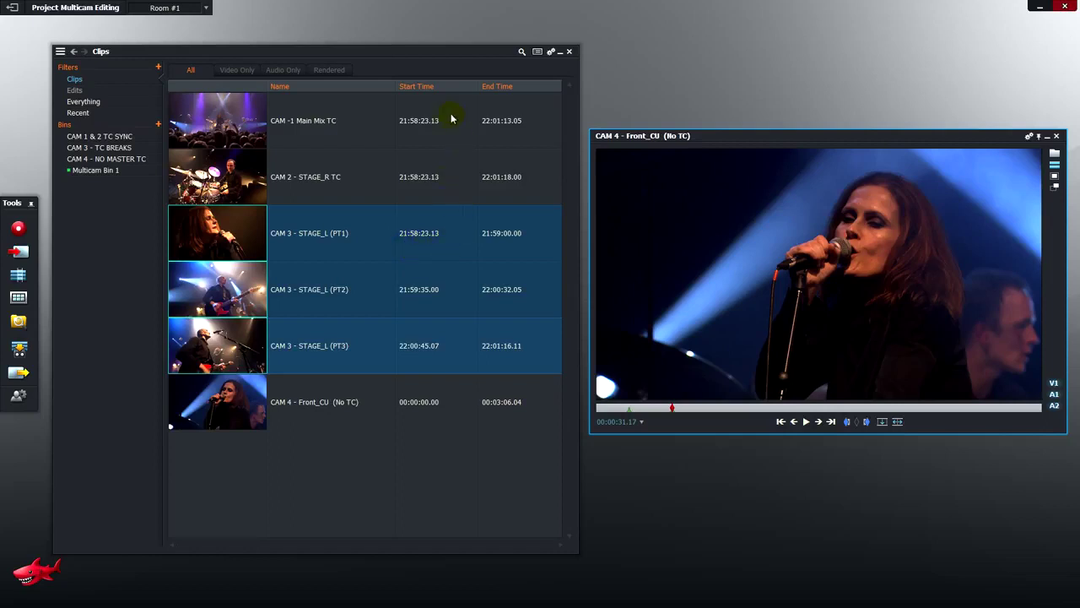
drag(452, 235, 423, 299)
click(224, 406)
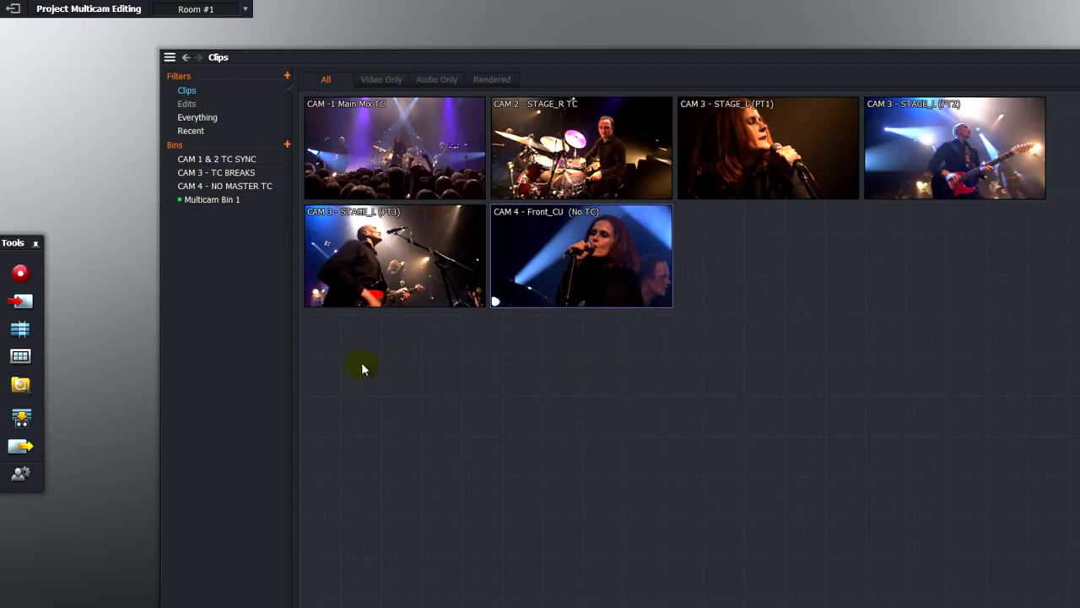
From the CAM 1 & 2 TC SYNC bin, create multicam bin CONCERT synced by timecode, then scrub both angles.
click(228, 159)
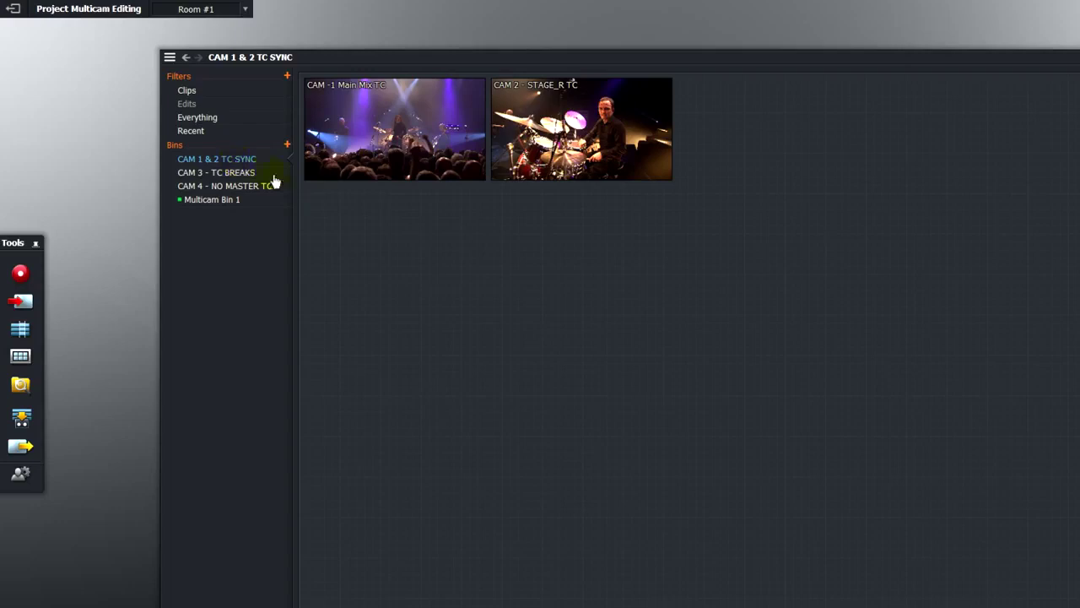
right_click(474, 243)
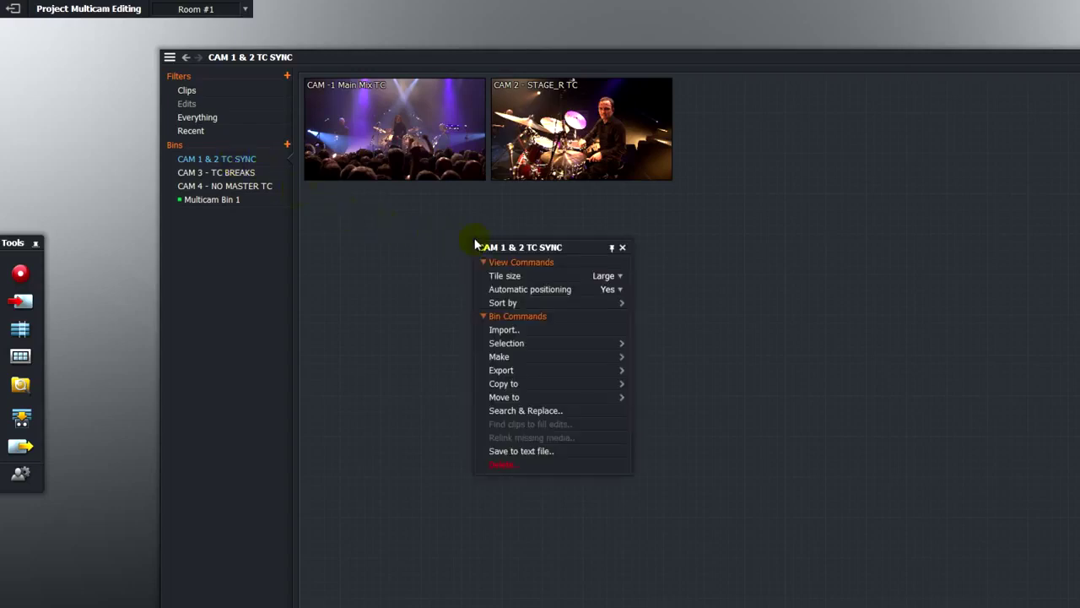
mouse_move(516, 361)
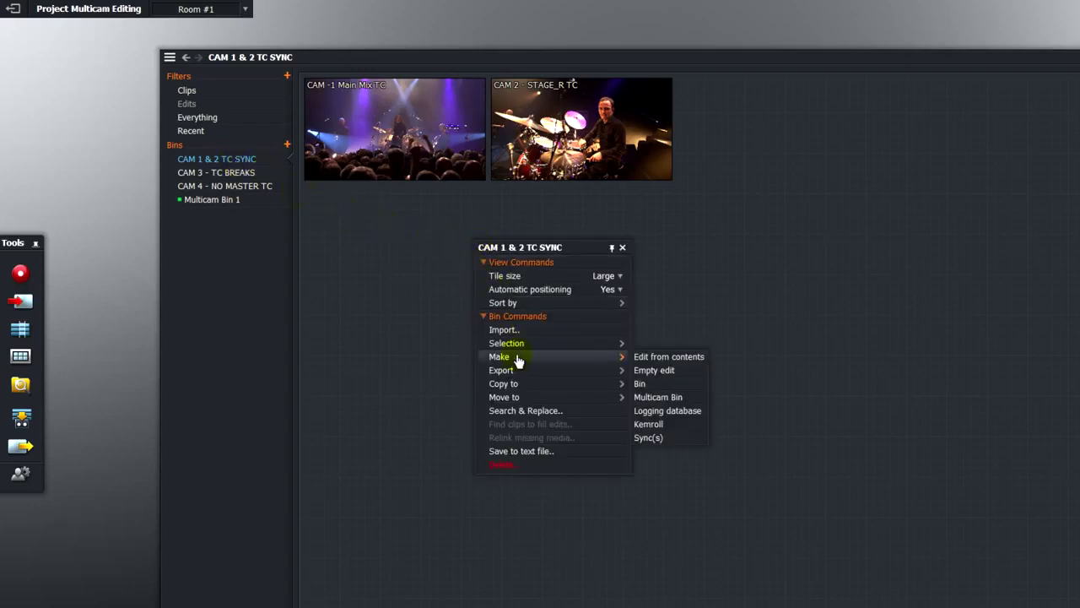
click(662, 397)
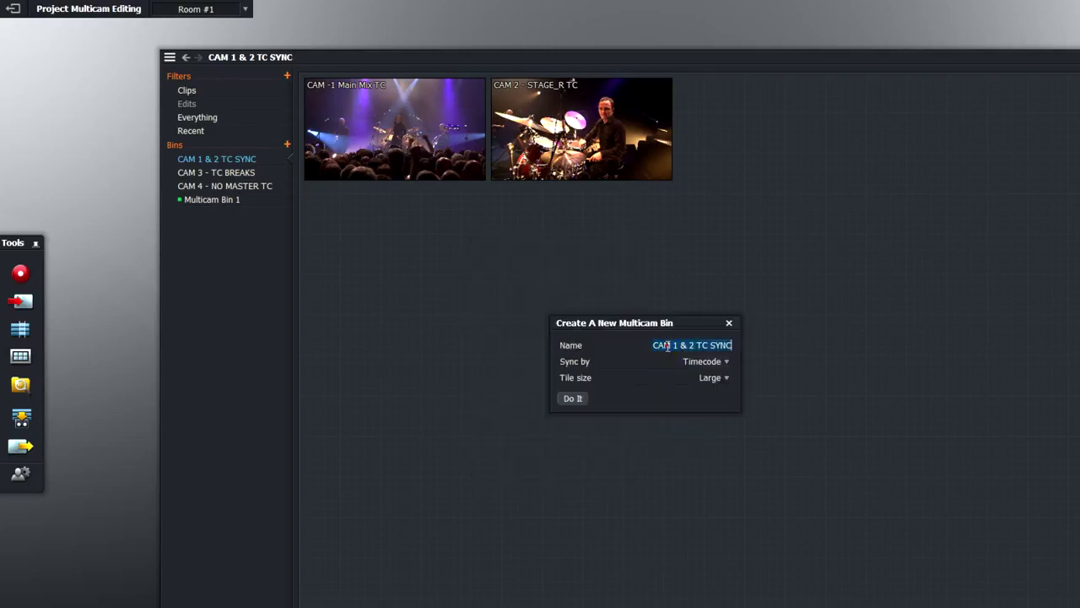
text(CONCERT)
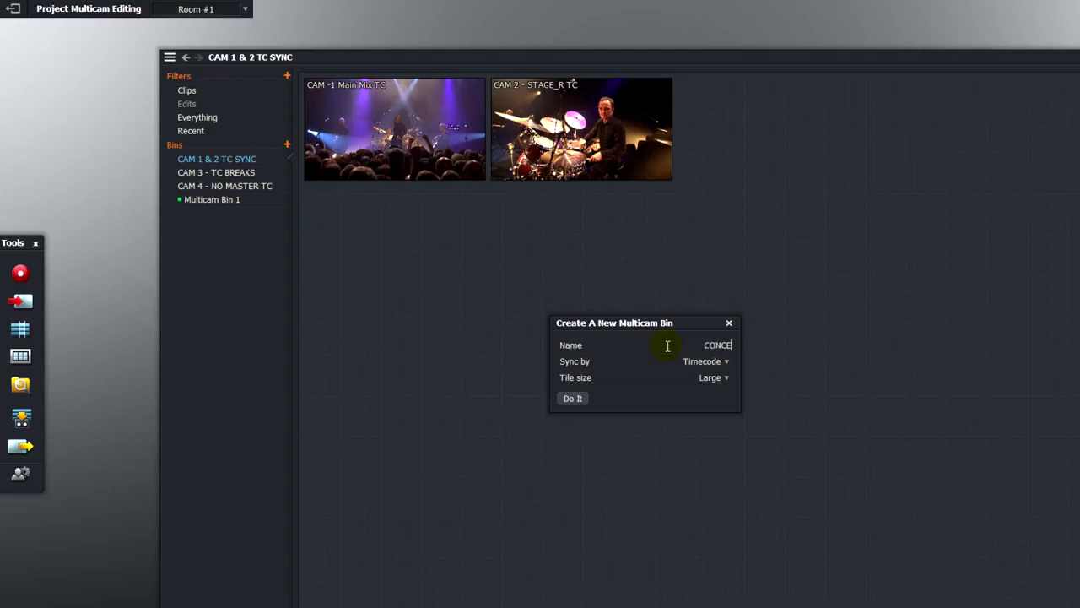
click(688, 362)
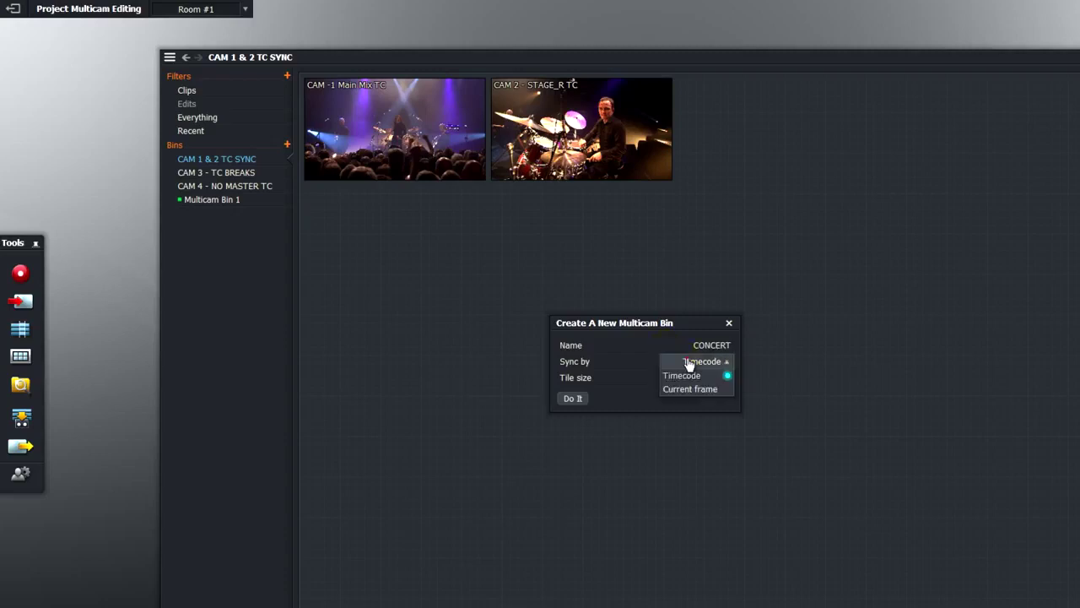
click(688, 375)
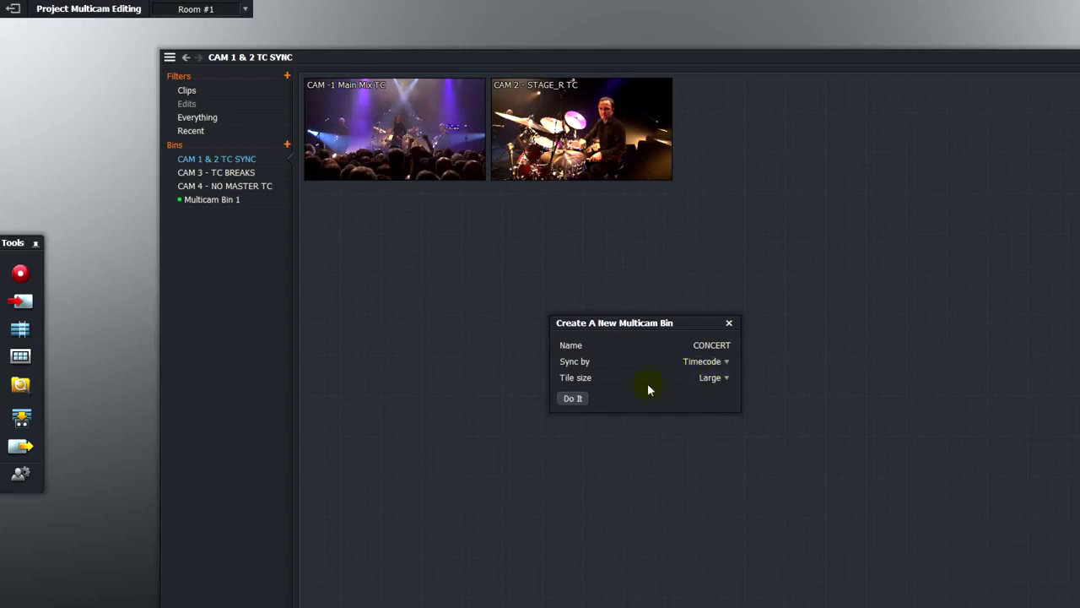
click(573, 398)
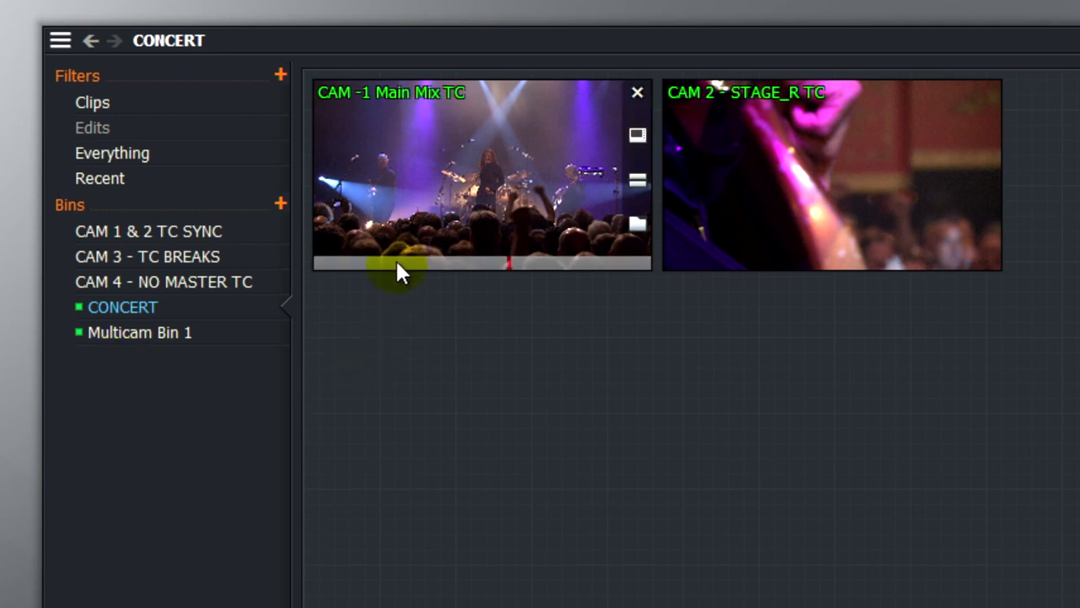
drag(395, 258, 533, 241)
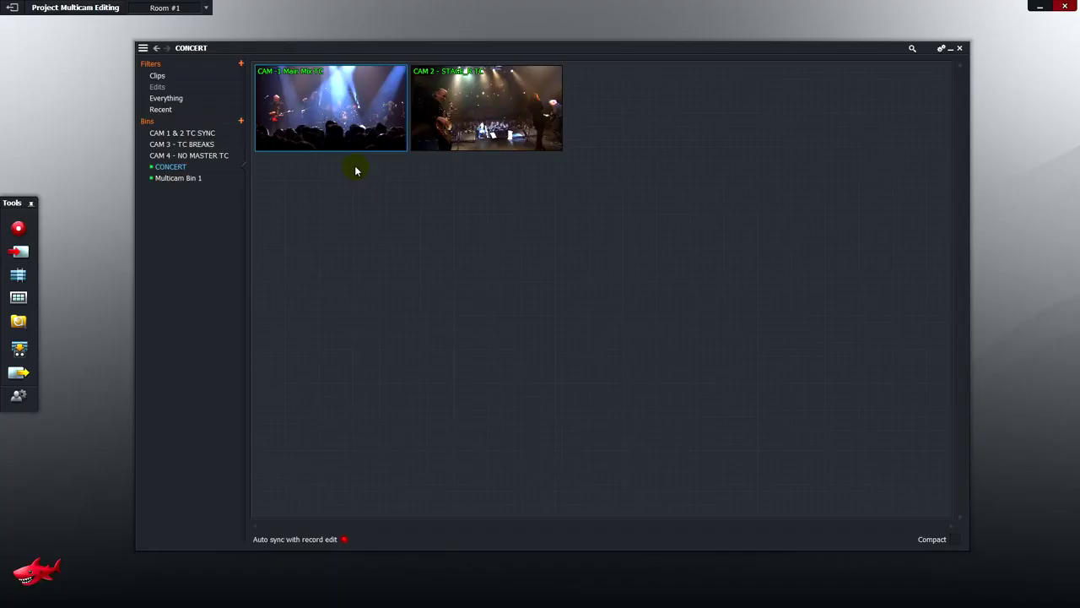
Open the Make Kemroll dialog for the clips in the CAM 3 - TC BREAKS bin.
click(200, 145)
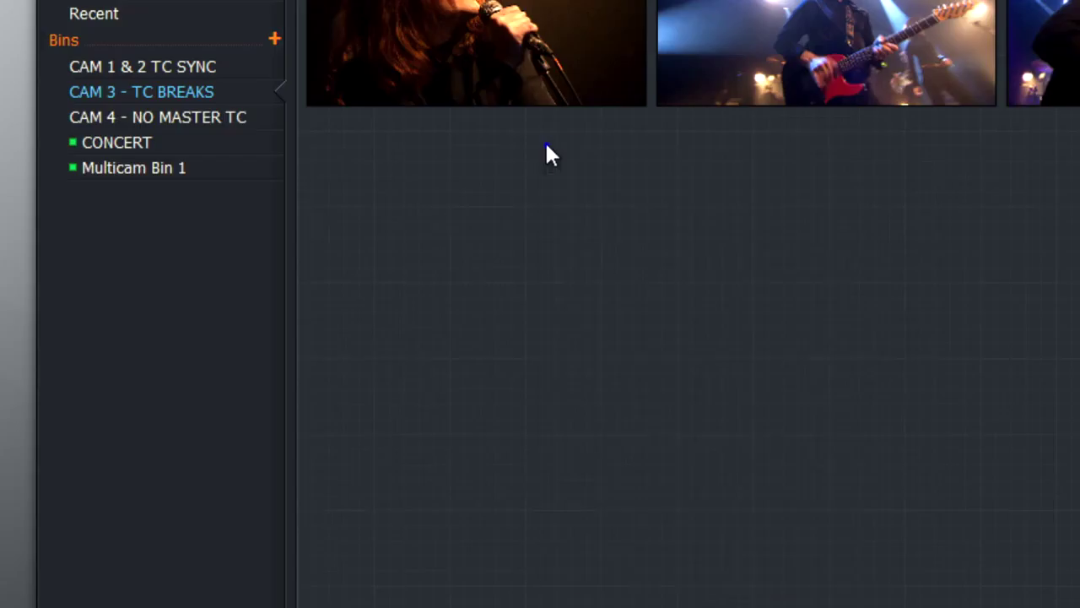
right_click(364, 172)
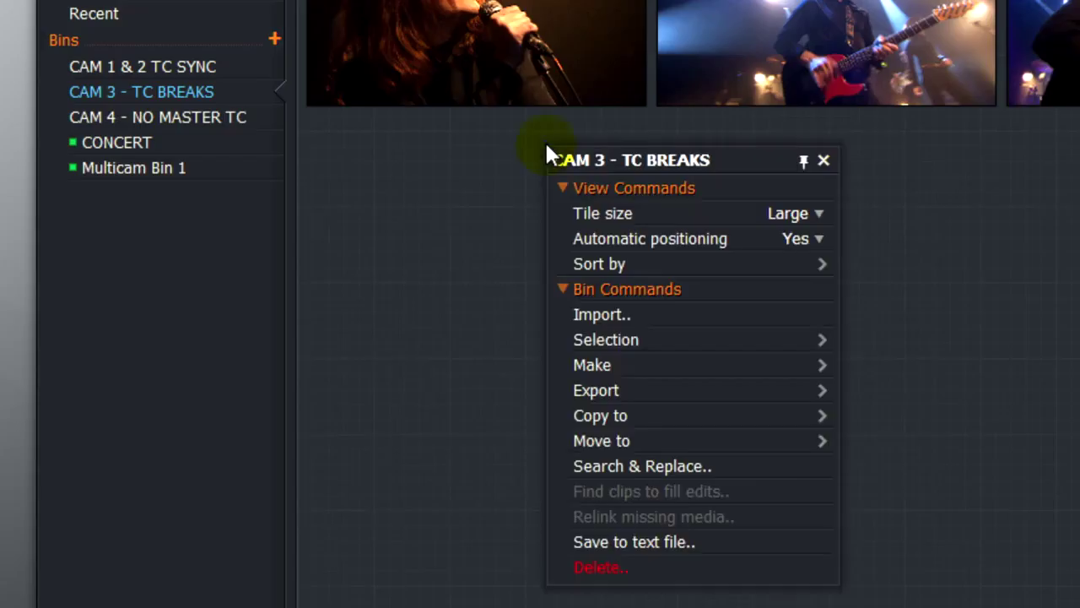
mouse_move(615, 368)
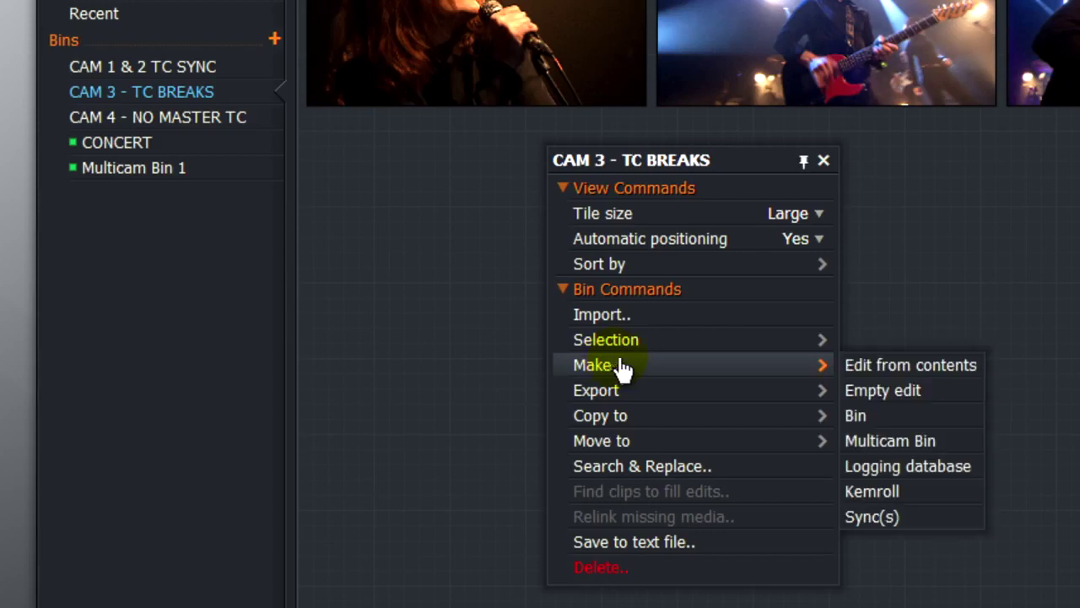
click(891, 495)
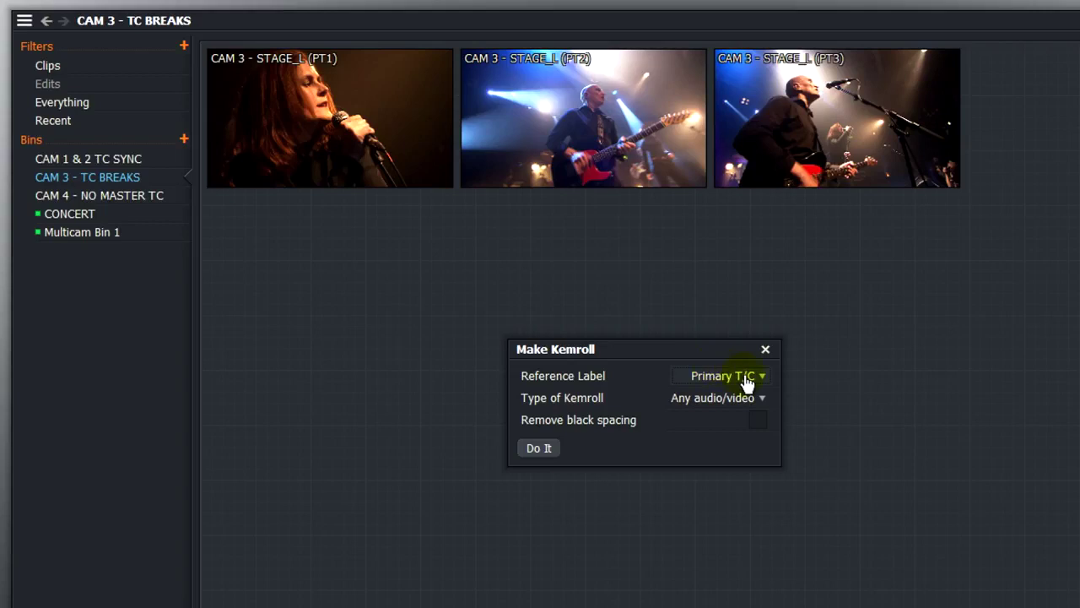
Set the Reference Label to Primary T/C and the Type of Kemroll to Any audio/video.
click(746, 382)
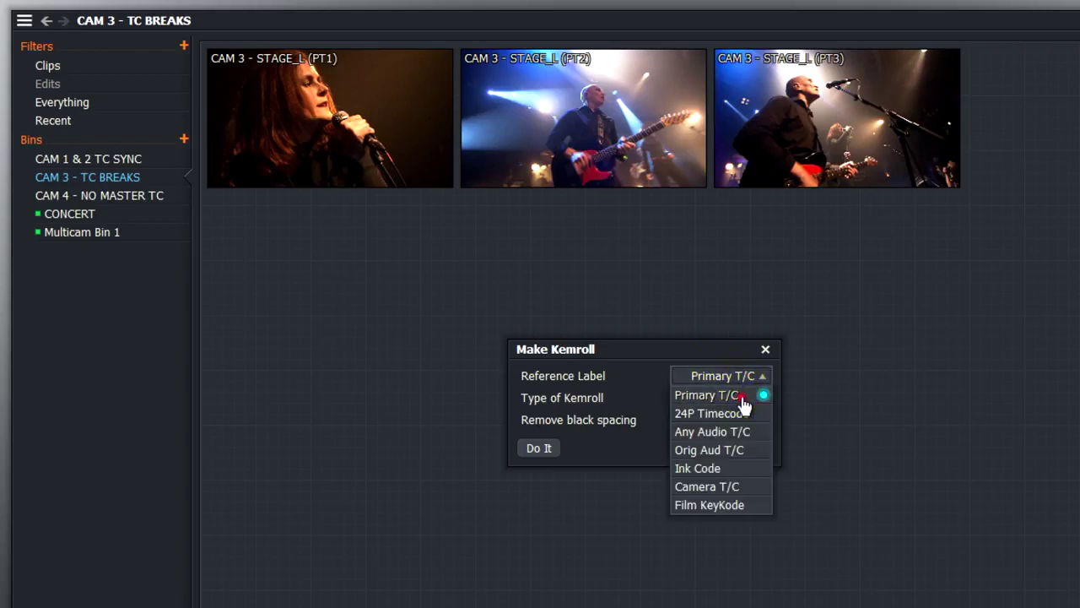
click(741, 398)
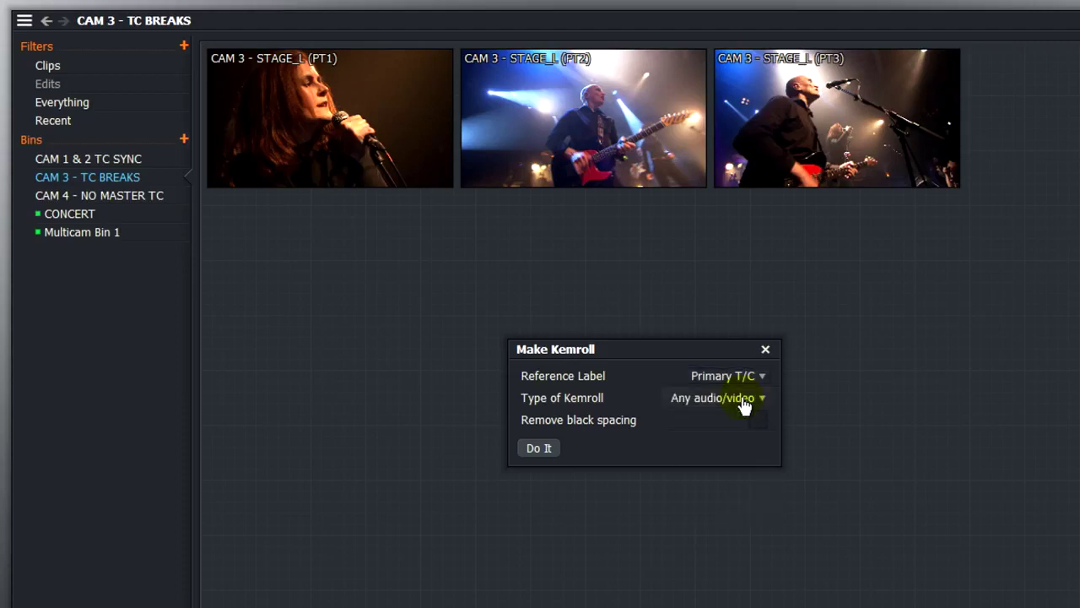
click(743, 402)
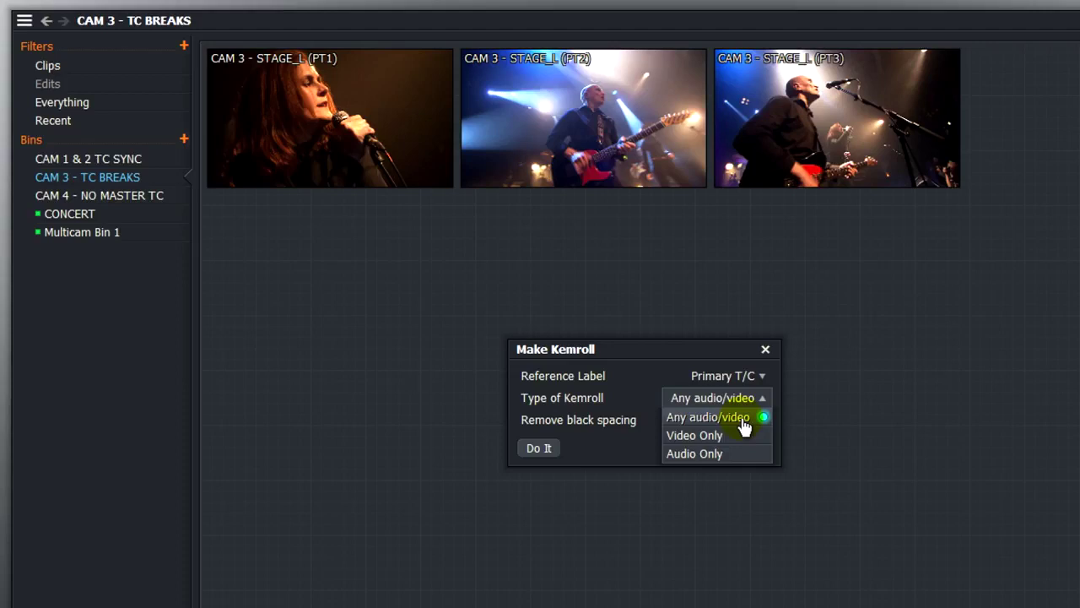
click(701, 345)
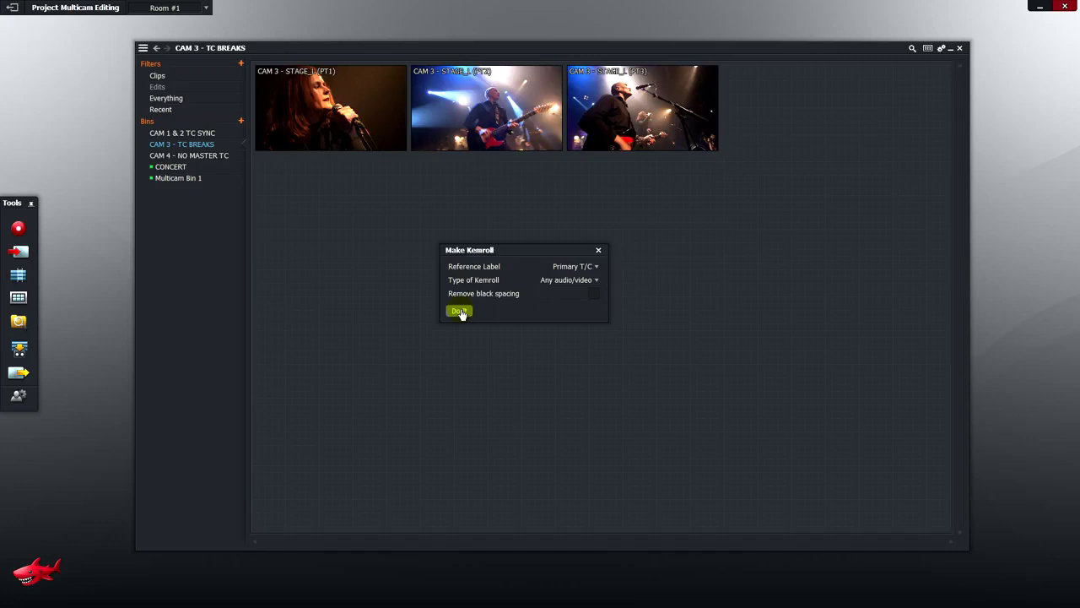
Create the kemroll and move the new Kemroll clip into the CAM 3 - TC BREAKS bin.
click(459, 311)
mouse_move(330, 111)
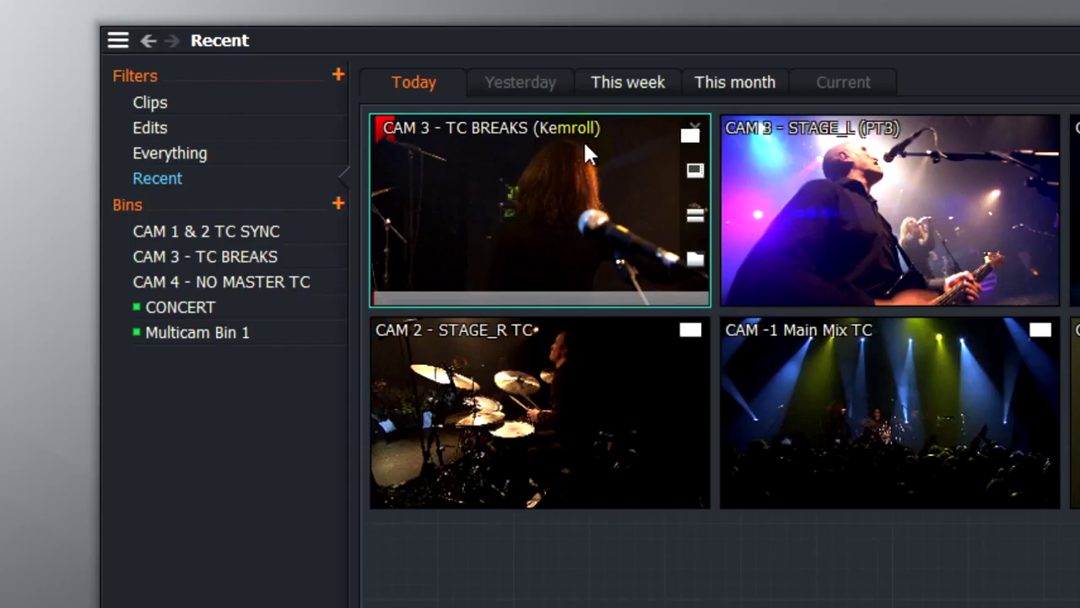
mouse_move(585, 145)
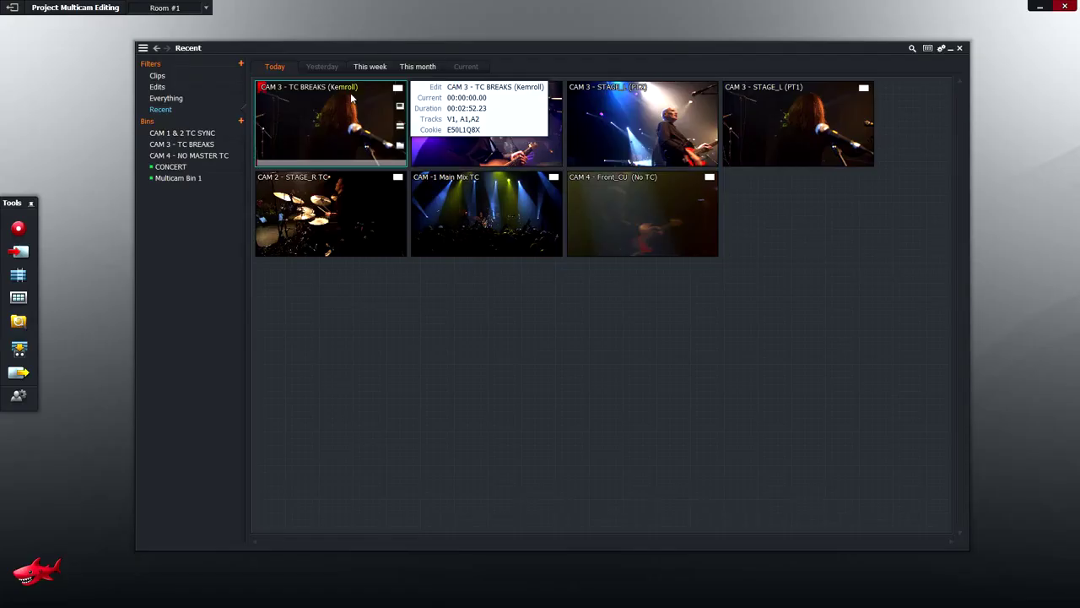
drag(353, 100, 193, 149)
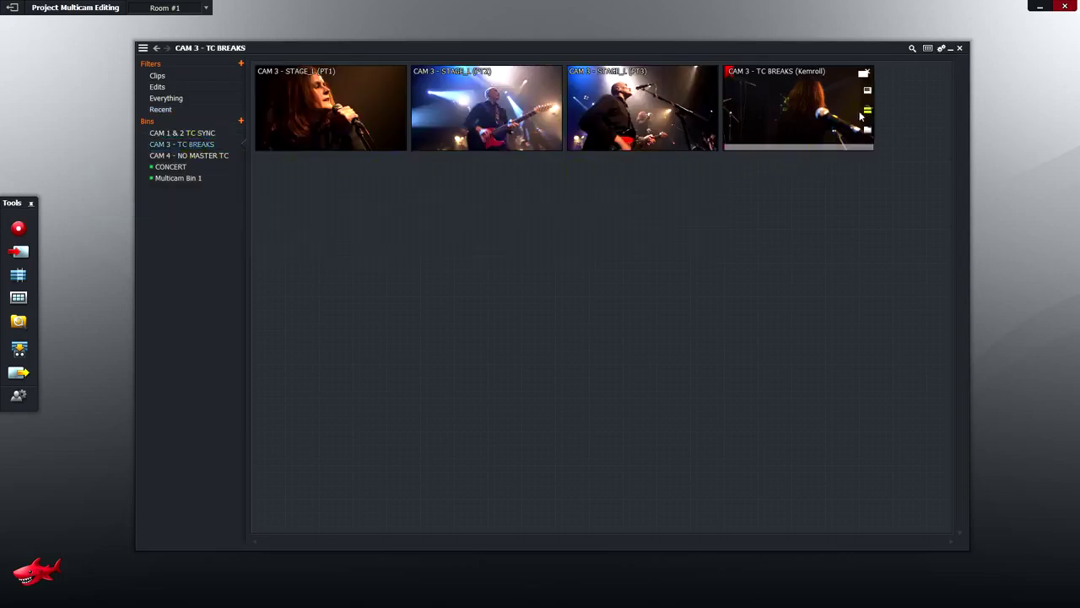
Open the Kemroll edit in a viewer, scrub through the PT1-PT3 joins, then close it.
click(868, 93)
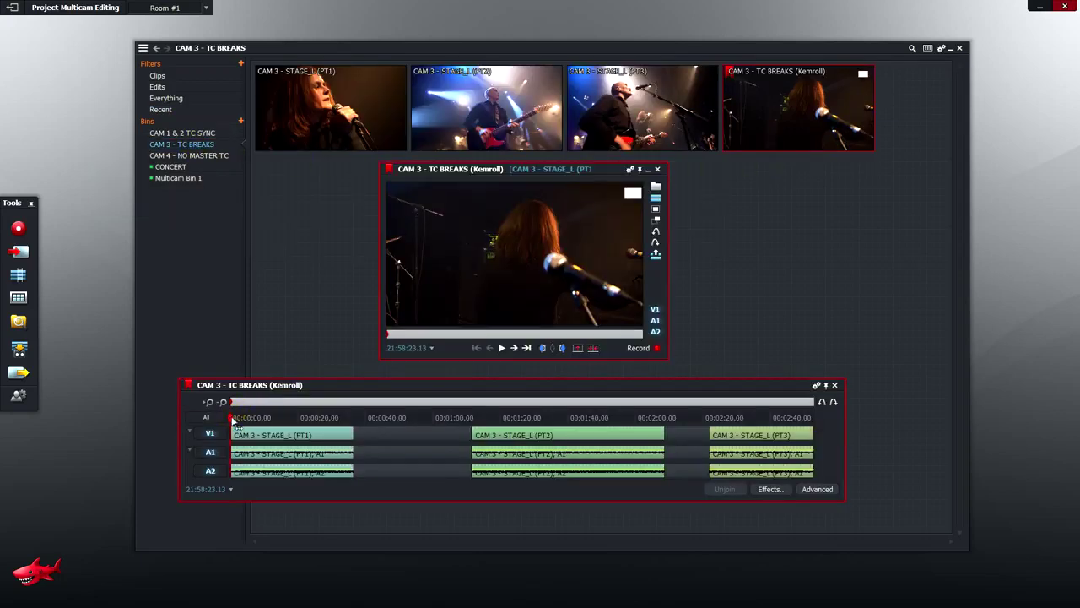
click(241, 422)
drag(241, 422, 792, 429)
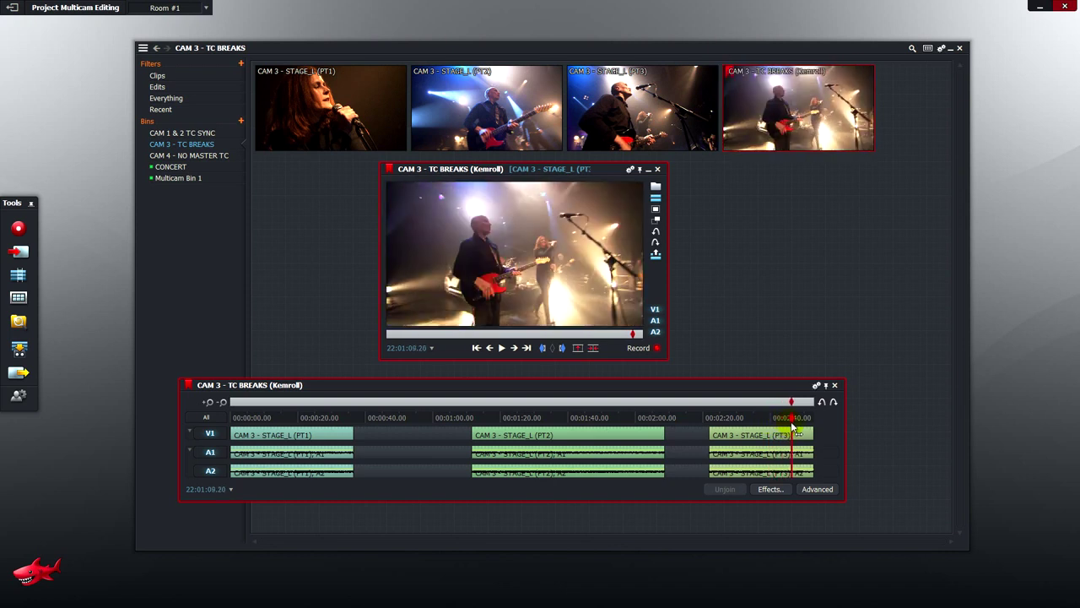
key(Escape)
Bring up and dismiss the CAM 3 - TC BREAKS bin commands, then reposition its settings panel.
right_click(547, 214)
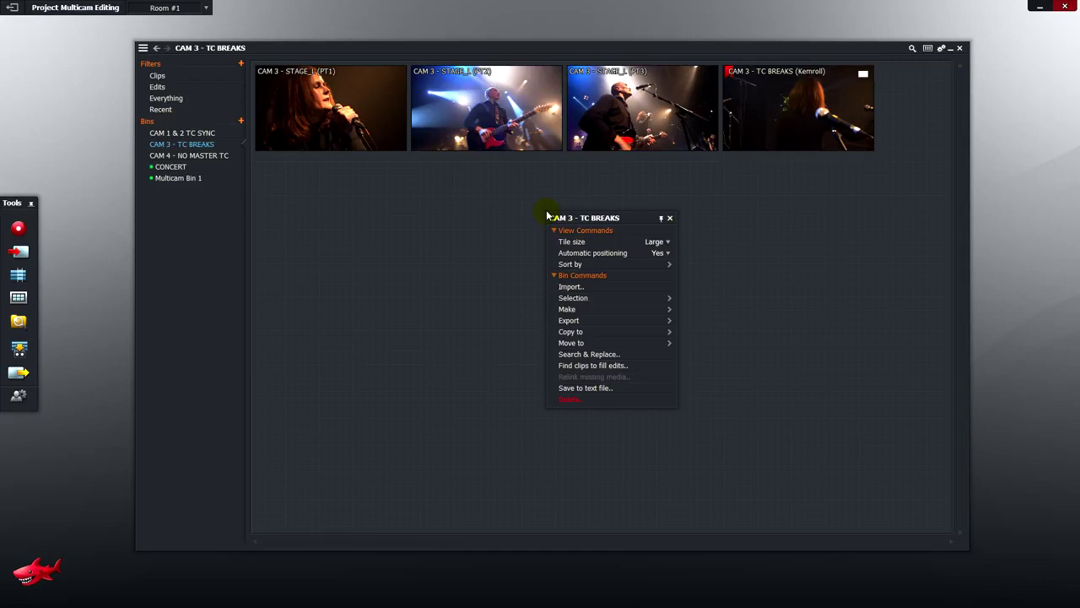
click(670, 219)
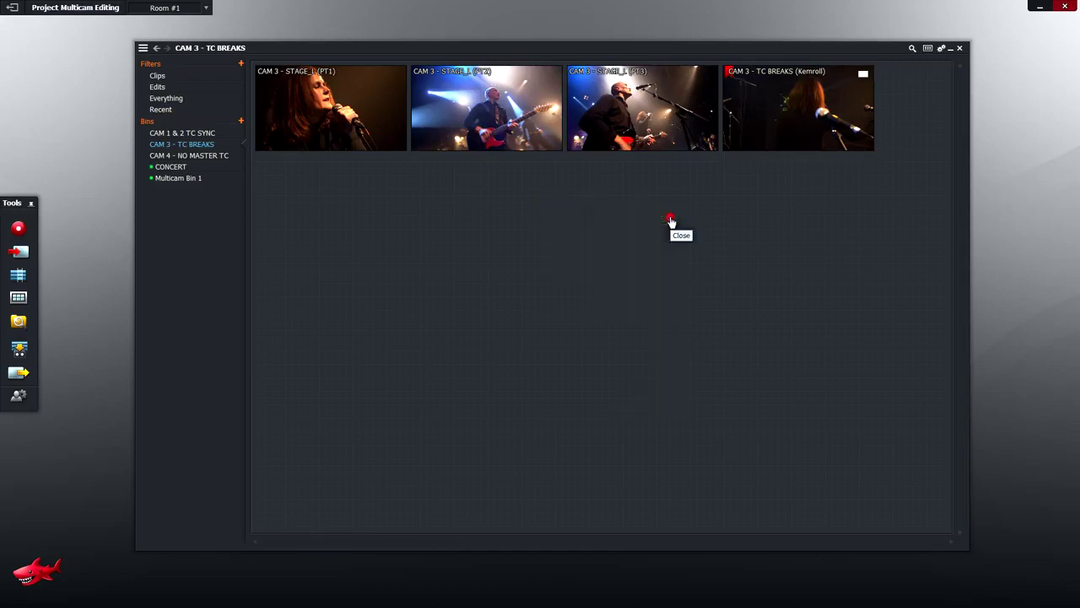
click(942, 49)
drag(977, 75, 843, 194)
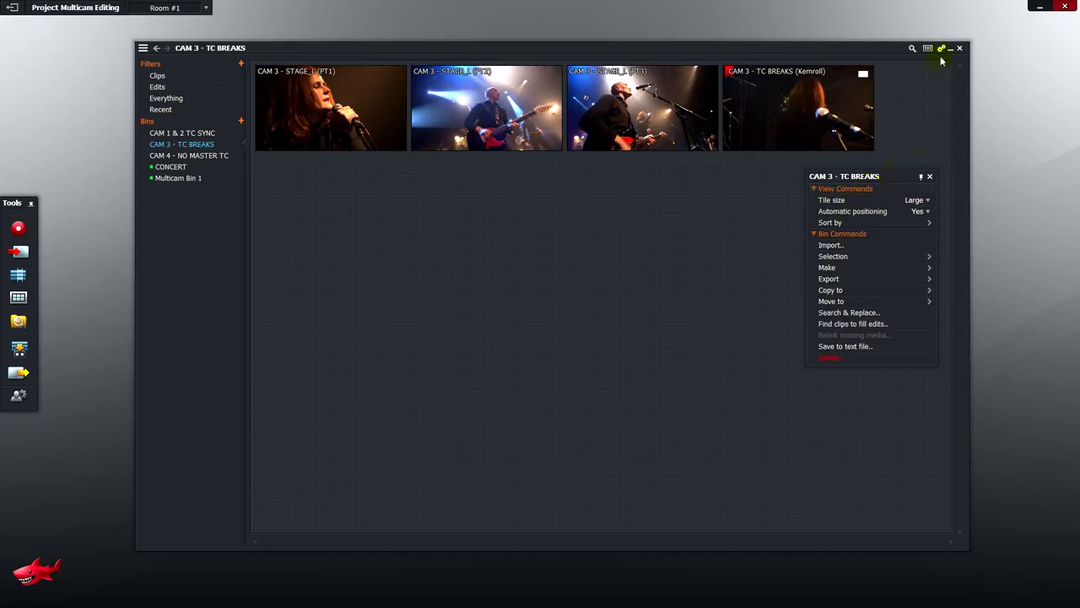
Drop the CAM 3 Kemroll edit into Multicam Bin 1 and open that bin.
click(929, 178)
mouse_move(802, 105)
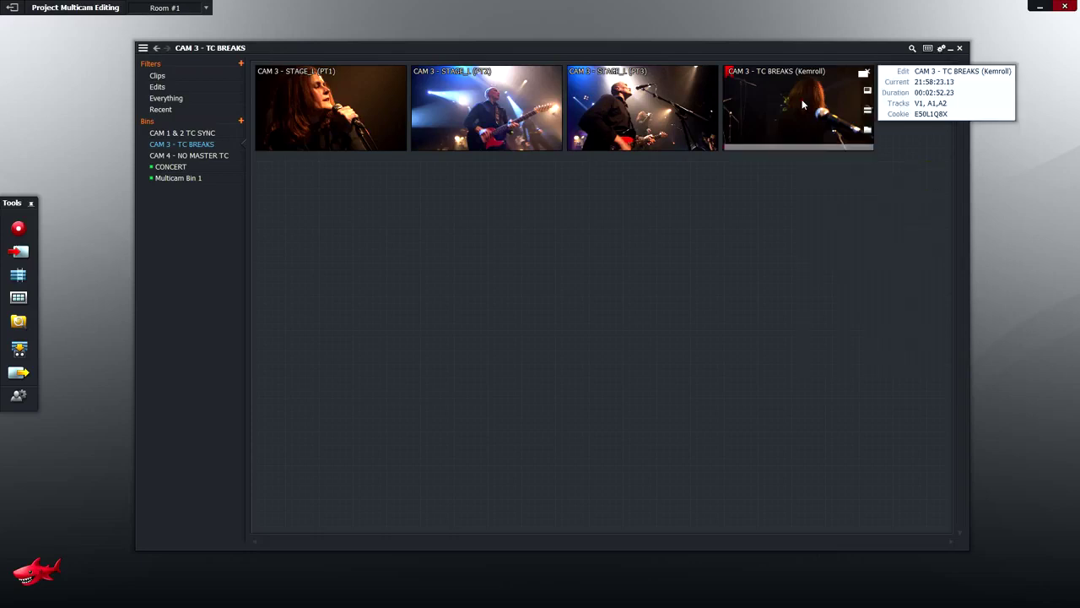
drag(802, 99, 204, 179)
click(203, 178)
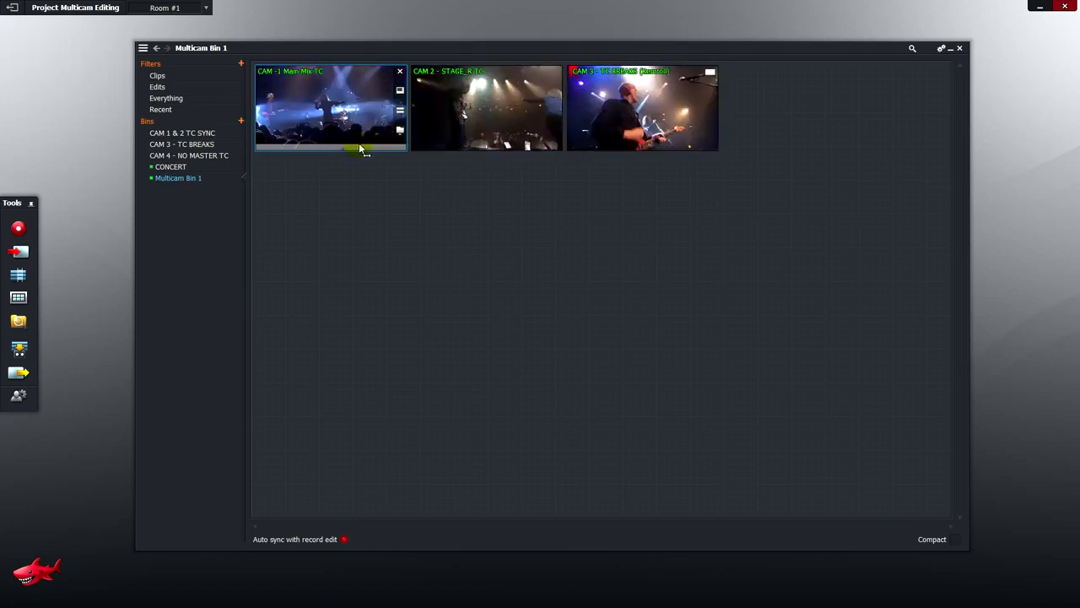
Preview CAM 4 - Front_CU from the CAM 4 - NO MASTER TC bin, then add it to Multicam Bin 1.
click(223, 157)
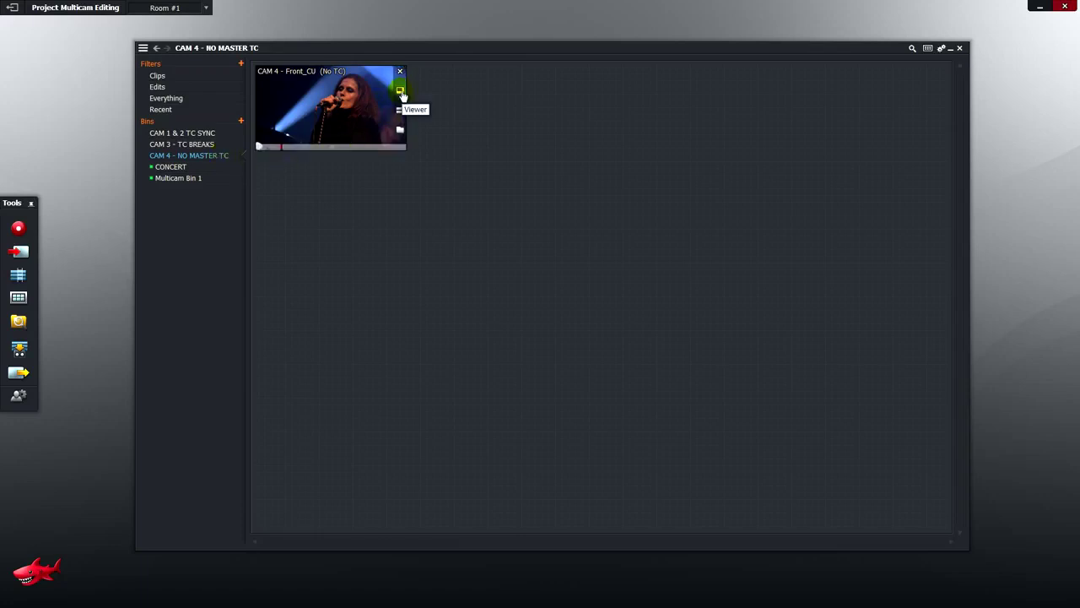
click(400, 92)
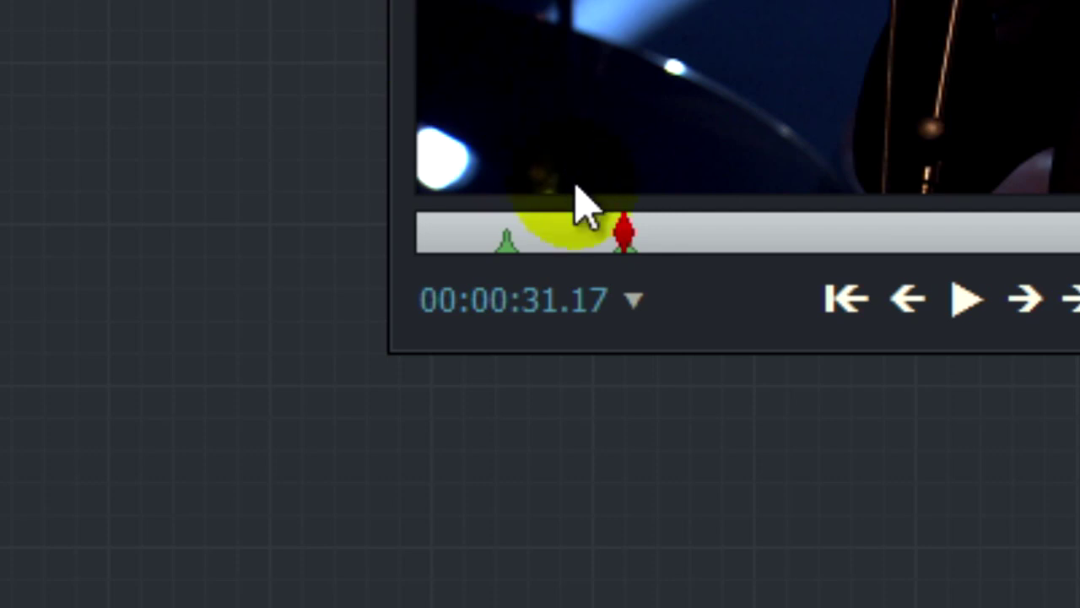
drag(632, 231, 463, 234)
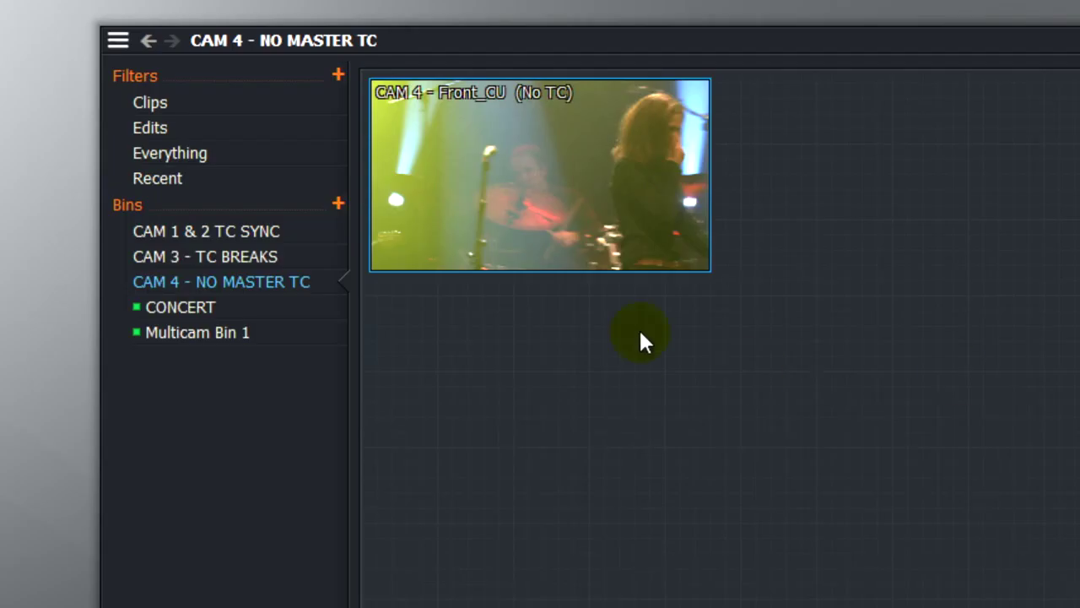
mouse_move(560, 158)
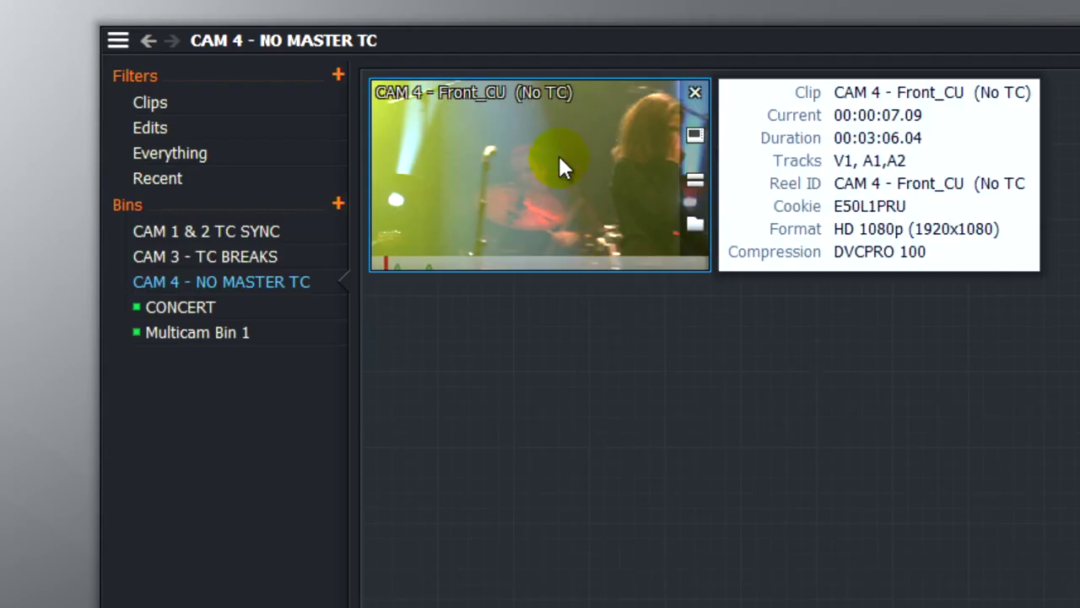
drag(558, 153, 180, 307)
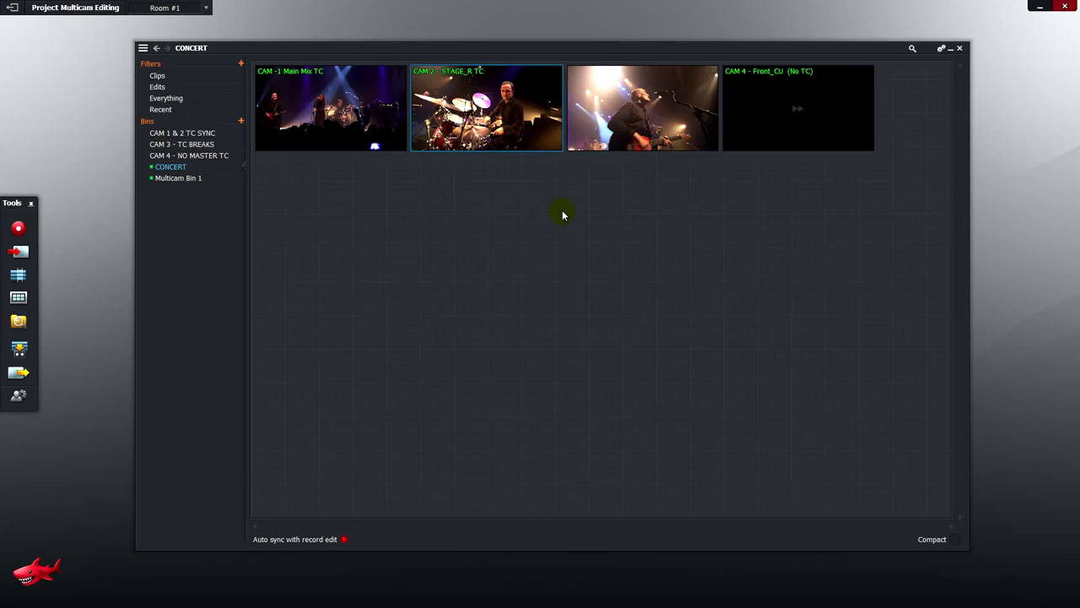
Select the CAM 3 Kemroll angle, then the CAM 4 - Front_CU (No TC) tile in CONCERT.
mouse_move(480, 152)
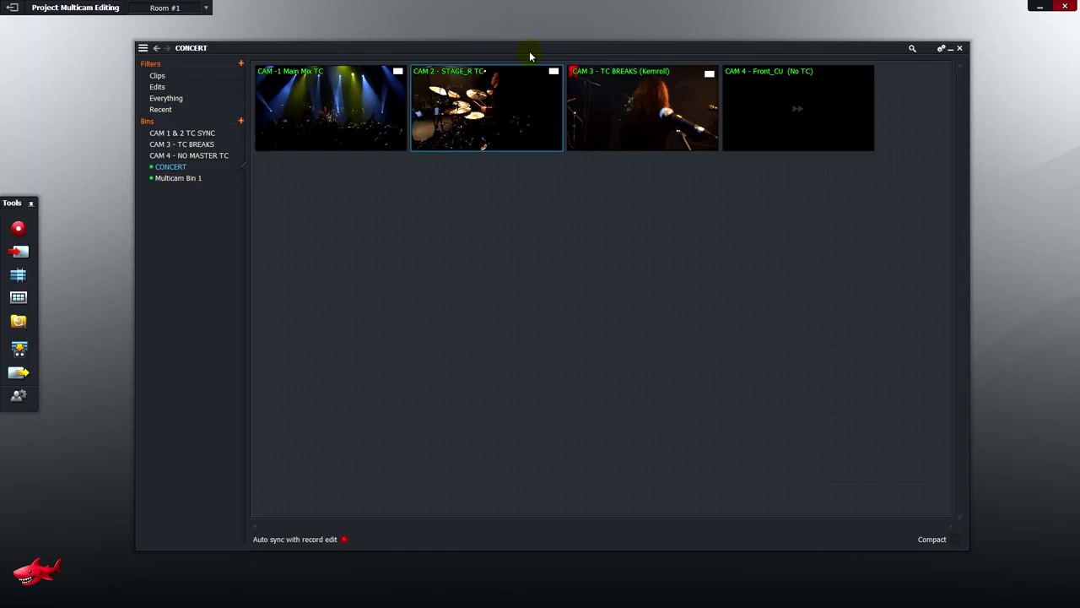
click(596, 78)
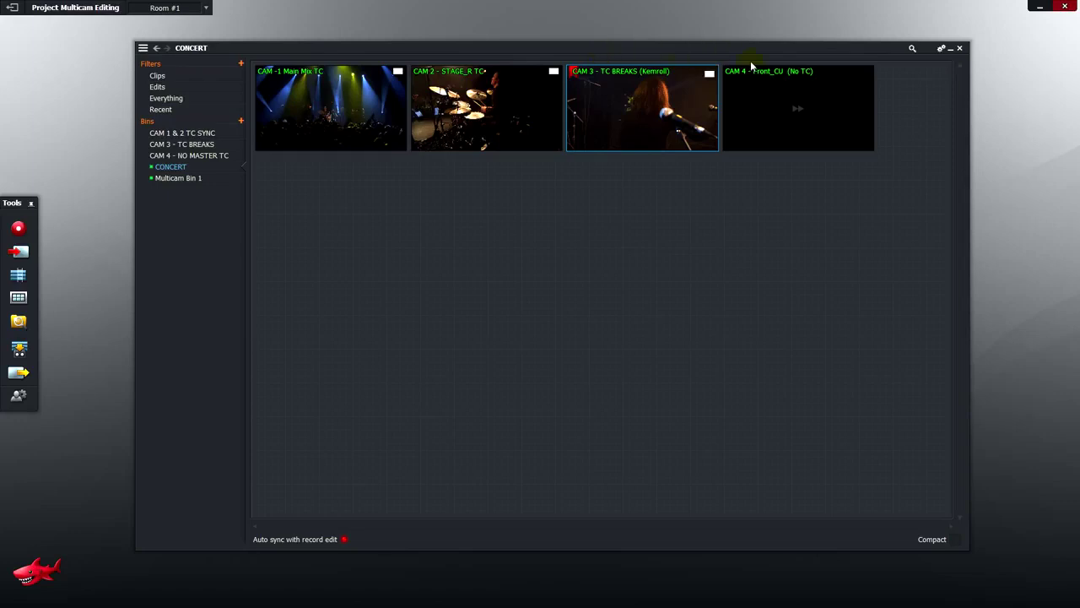
mouse_move(750, 76)
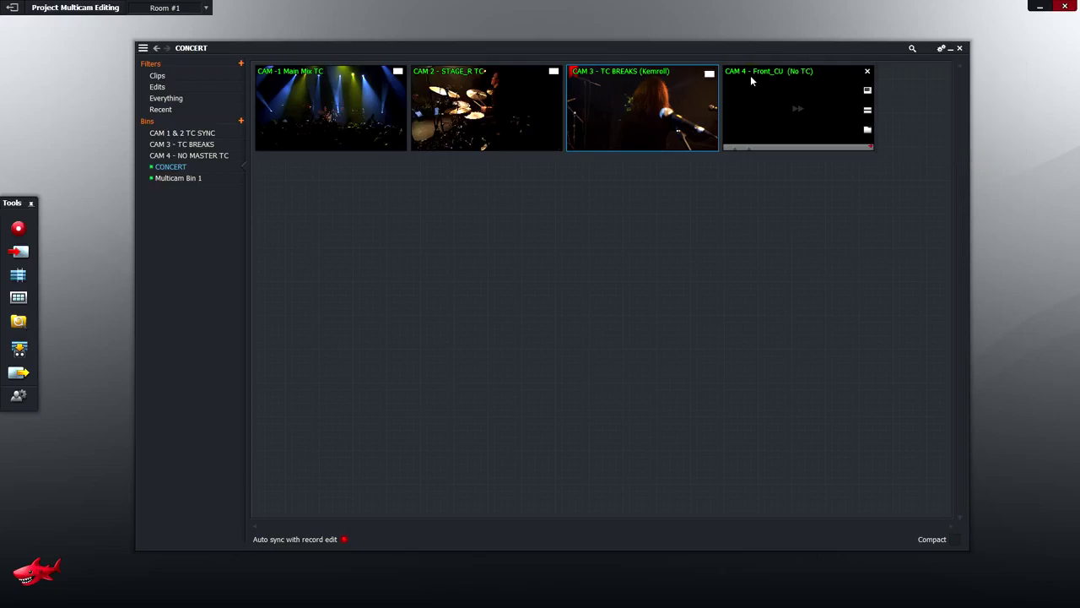
click(750, 76)
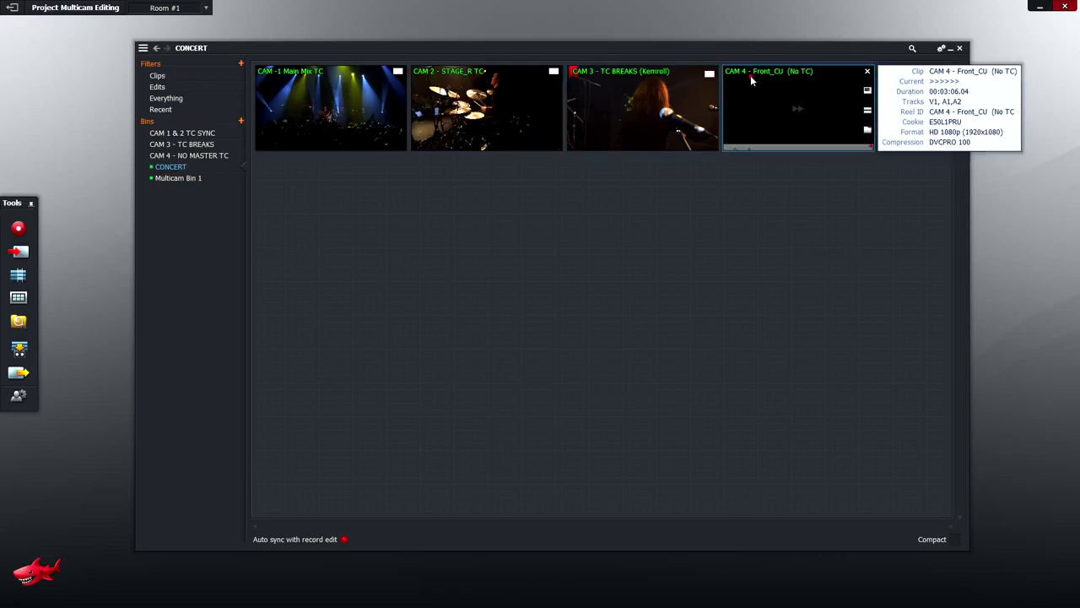
Change the CONCERT bin's Sync track (for edits/syncs) from V1 to A1.
right_click(536, 226)
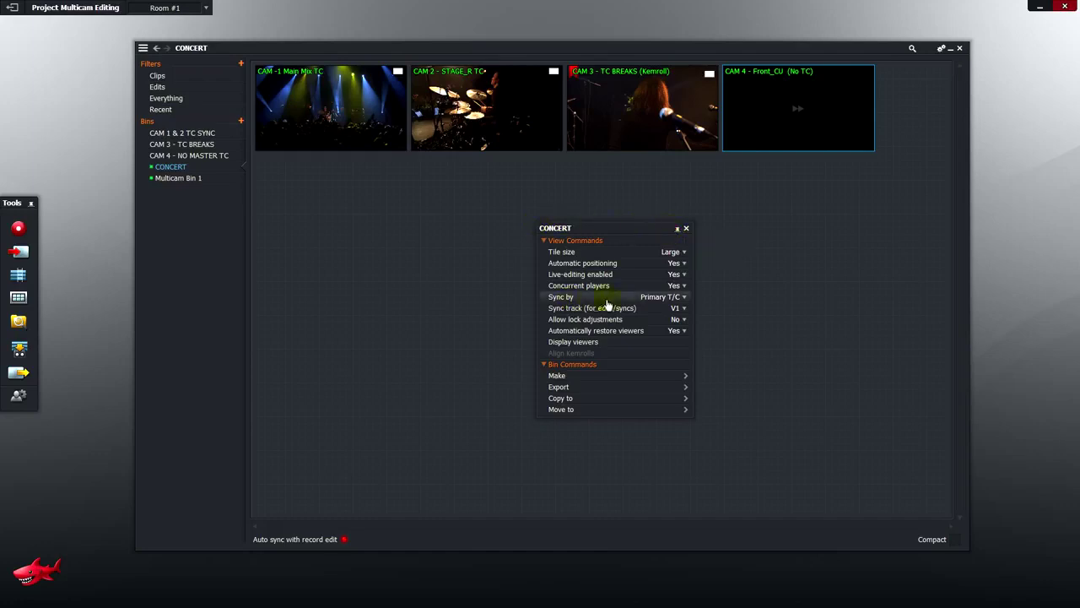
click(678, 309)
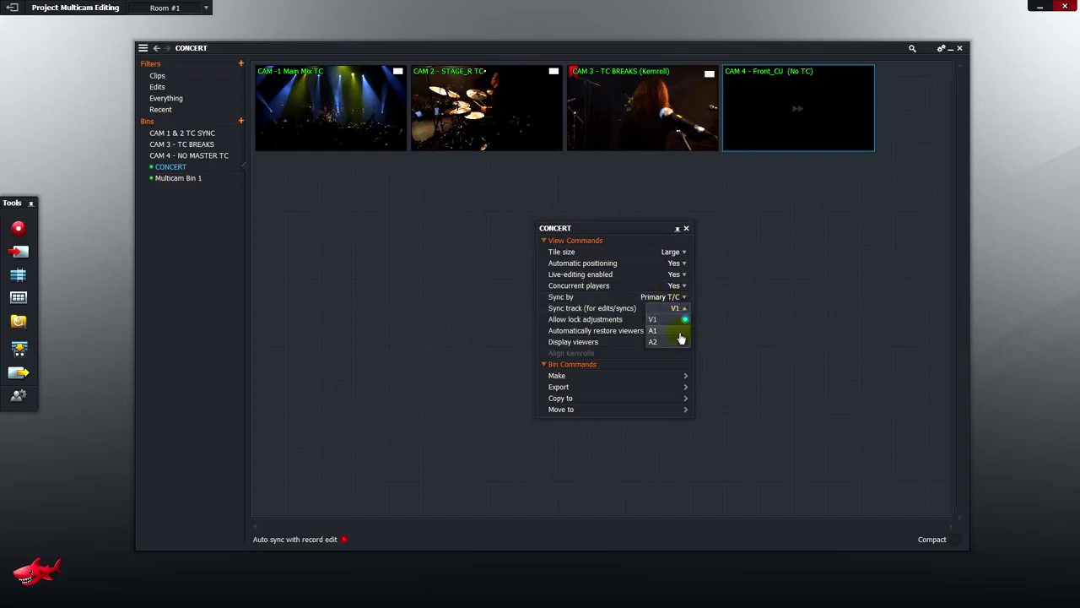
click(680, 331)
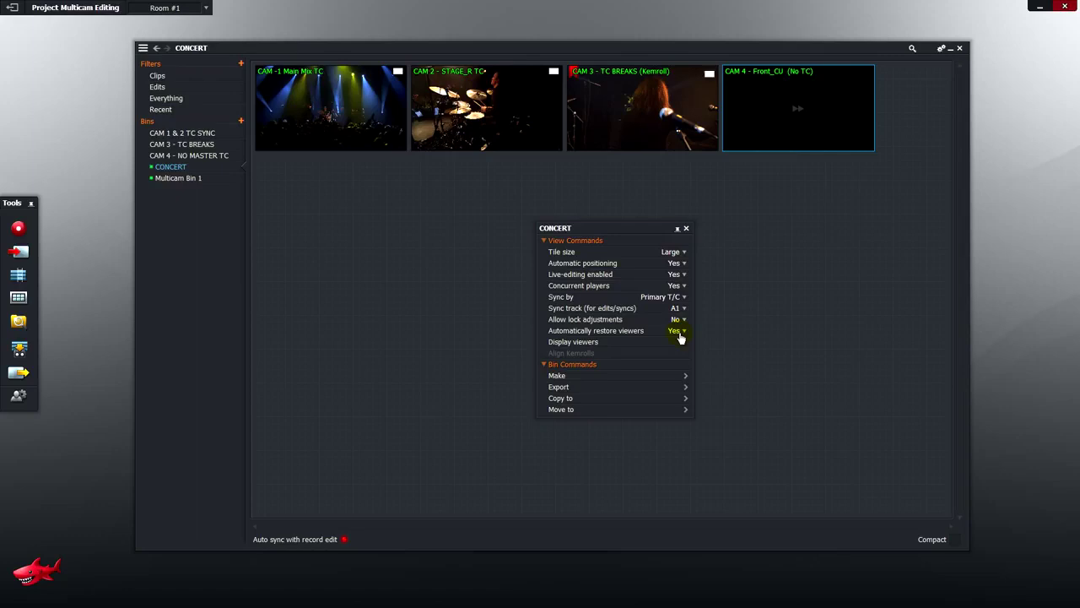
mouse_move(786, 108)
mouse_move(755, 123)
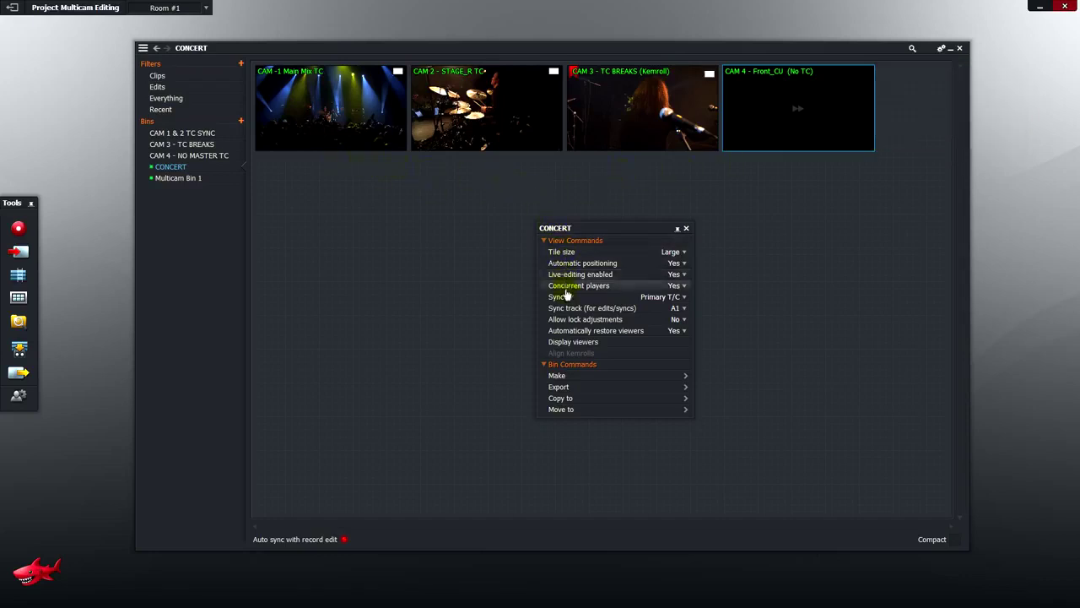
Set Allow lock adjustments to Yes, then open CAM 4 in a viewer and cue it to 00:00:13.17.
click(674, 319)
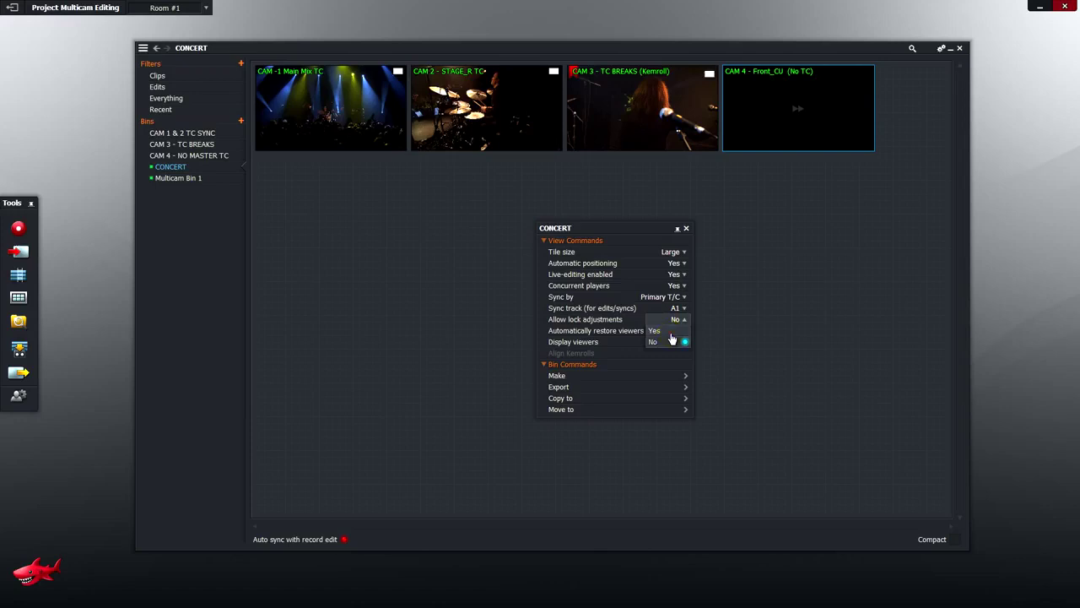
click(672, 338)
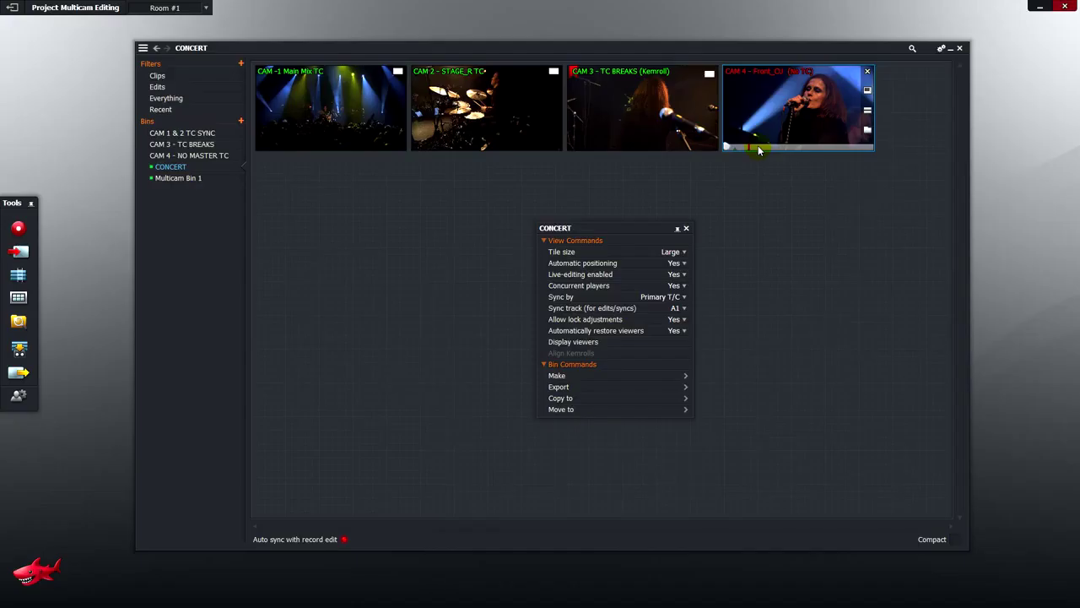
double_click(861, 108)
click(842, 307)
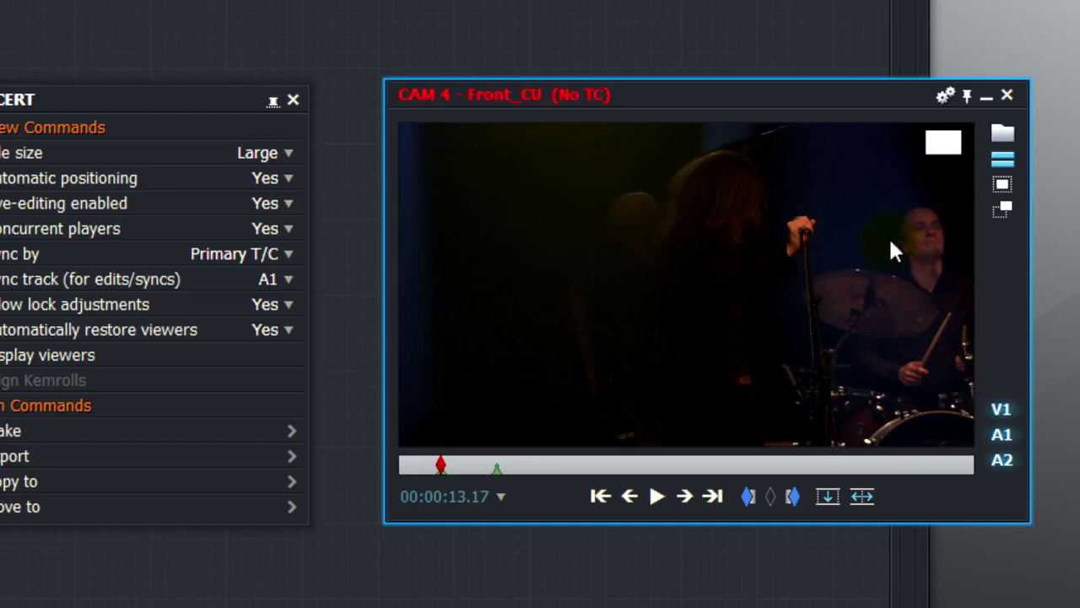
click(496, 464)
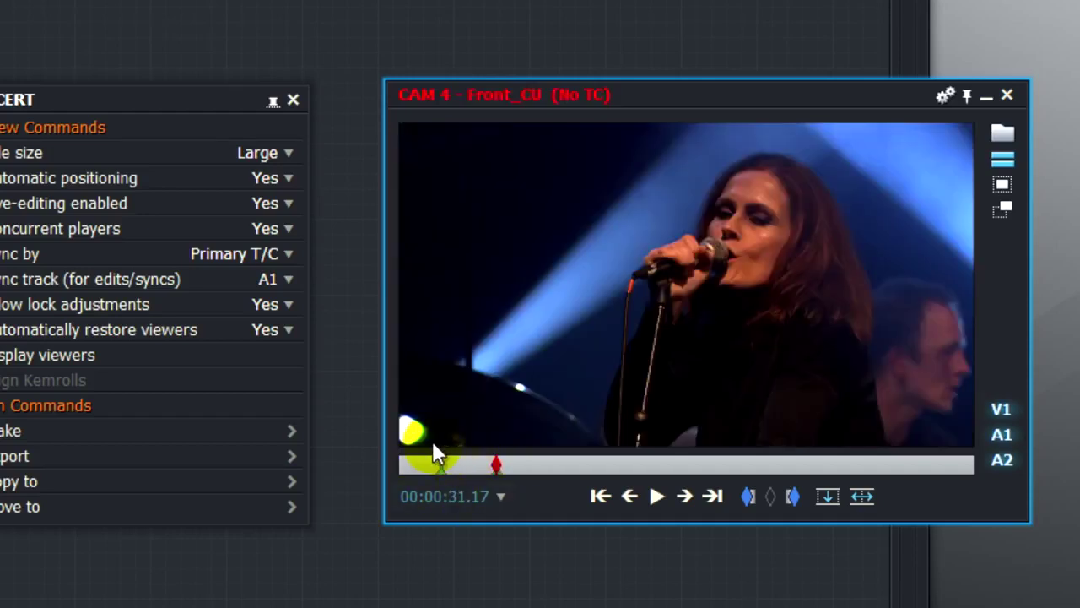
click(435, 460)
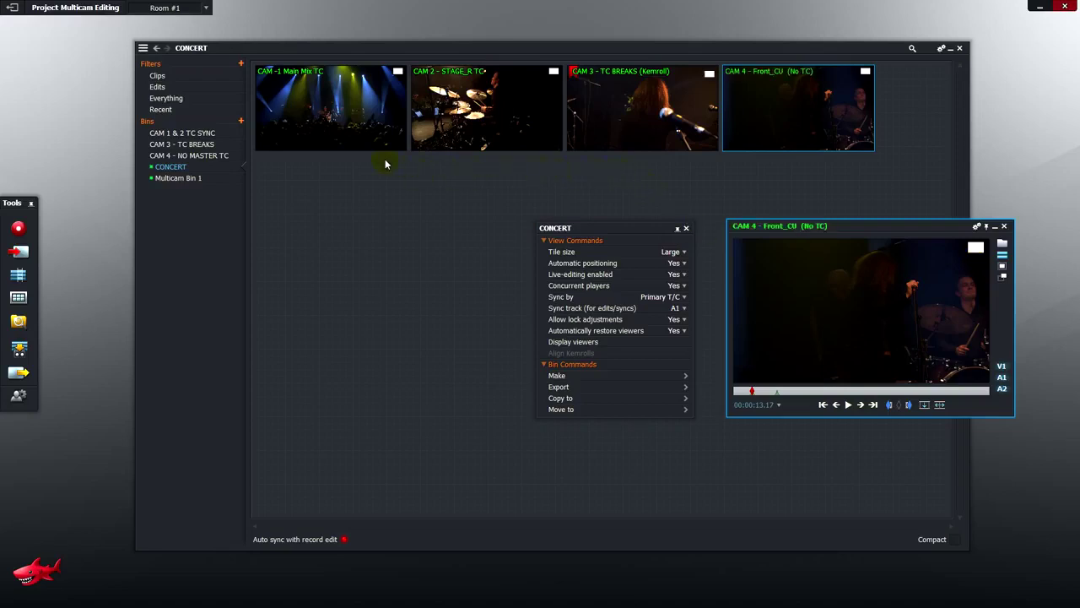
Set Allow lock adjustments back to No and display viewers for all four camera clips.
click(582, 320)
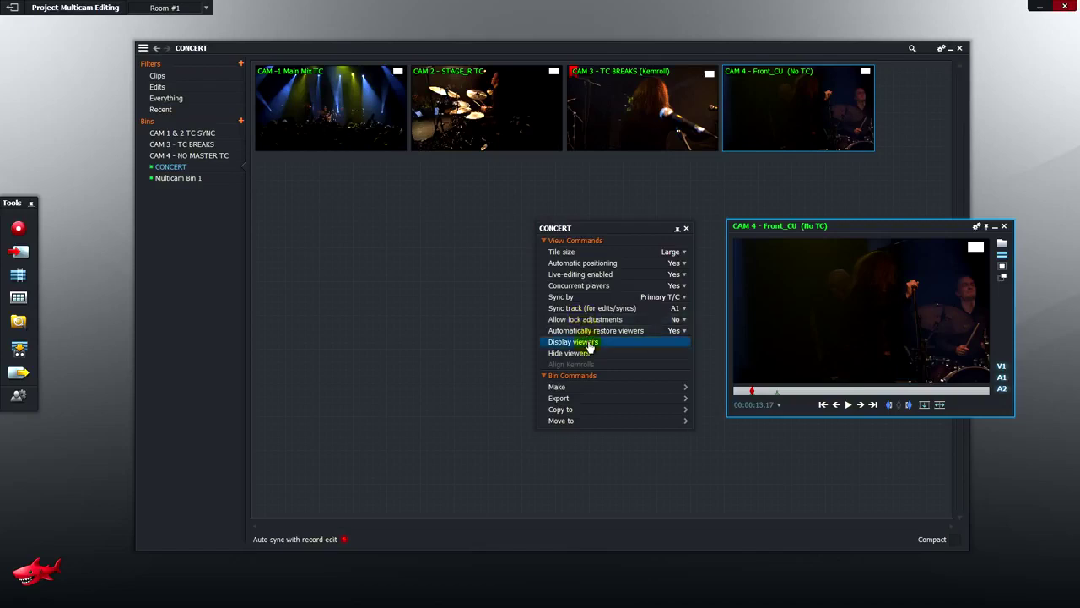
click(582, 342)
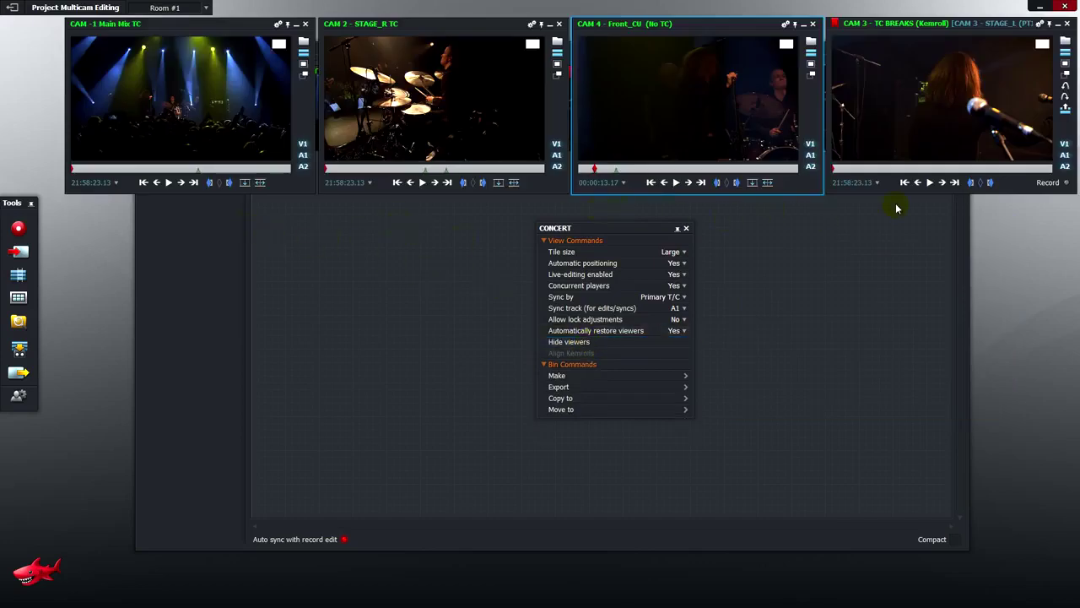
click(579, 345)
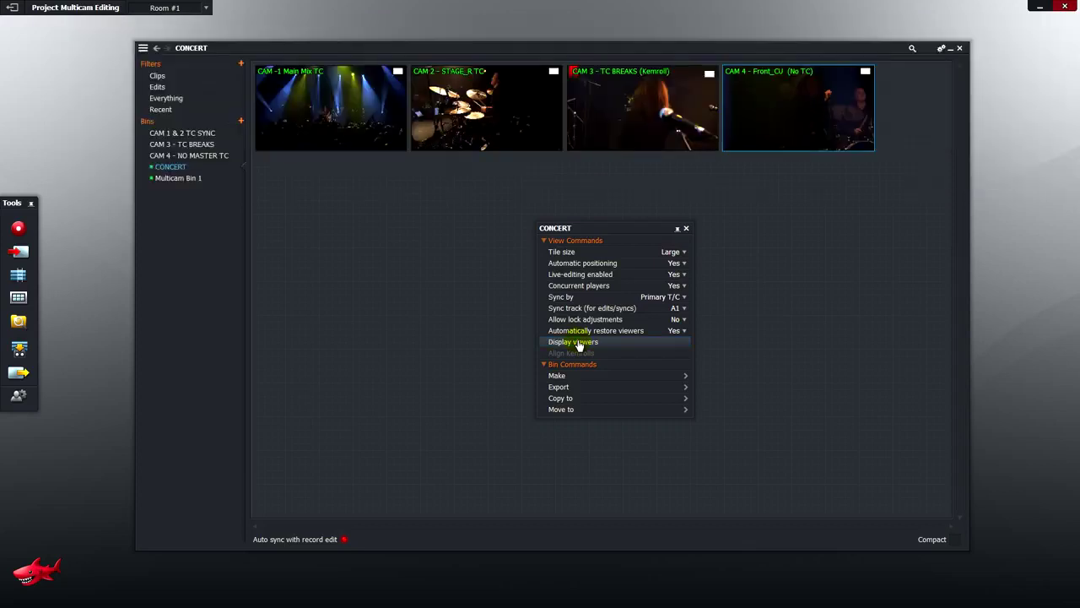
click(579, 345)
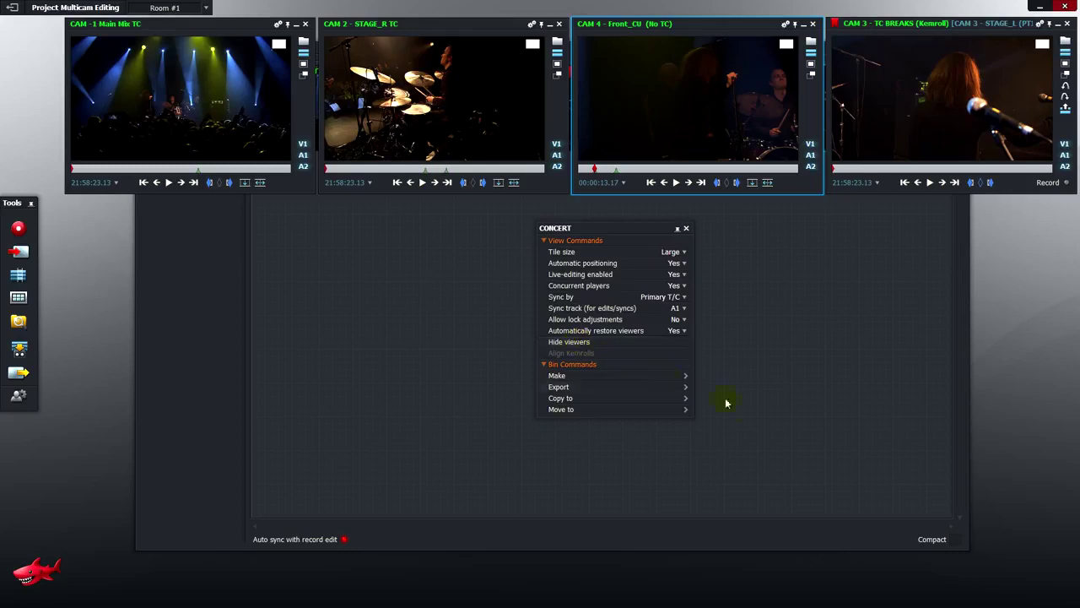
Compact the CONCERT bin into the bottom-left corner and drag CAM 4 and CAM 3 viewers into a 2x2 grid.
click(933, 539)
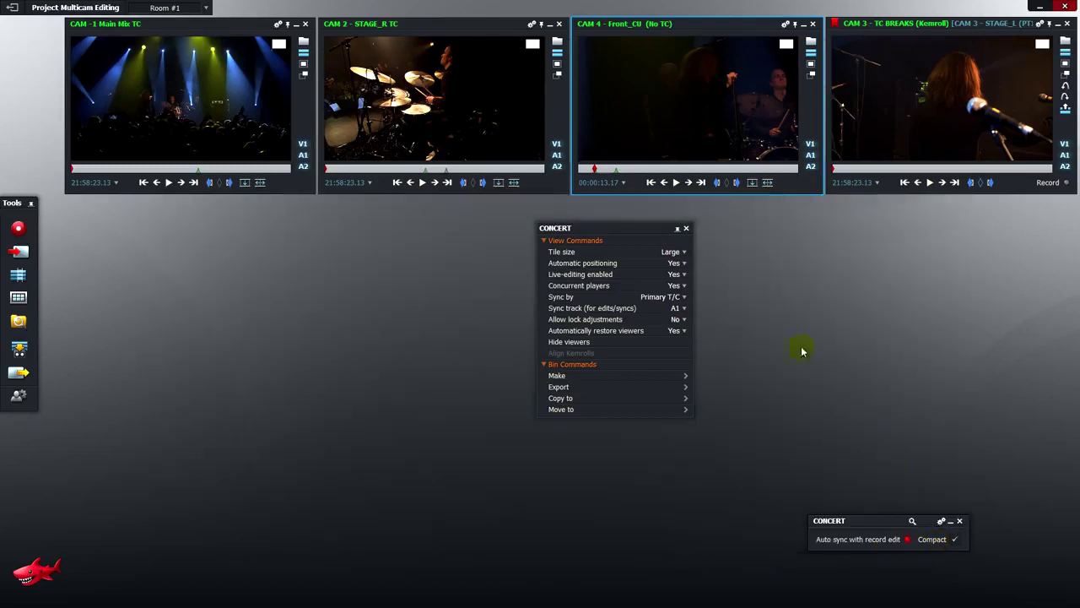
click(686, 229)
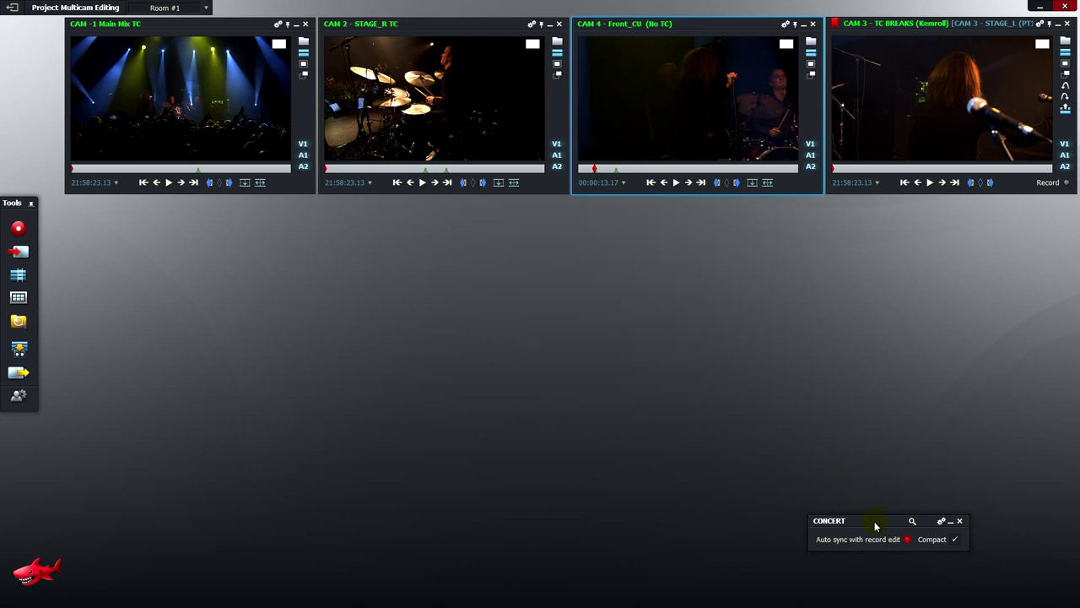
drag(876, 522, 71, 577)
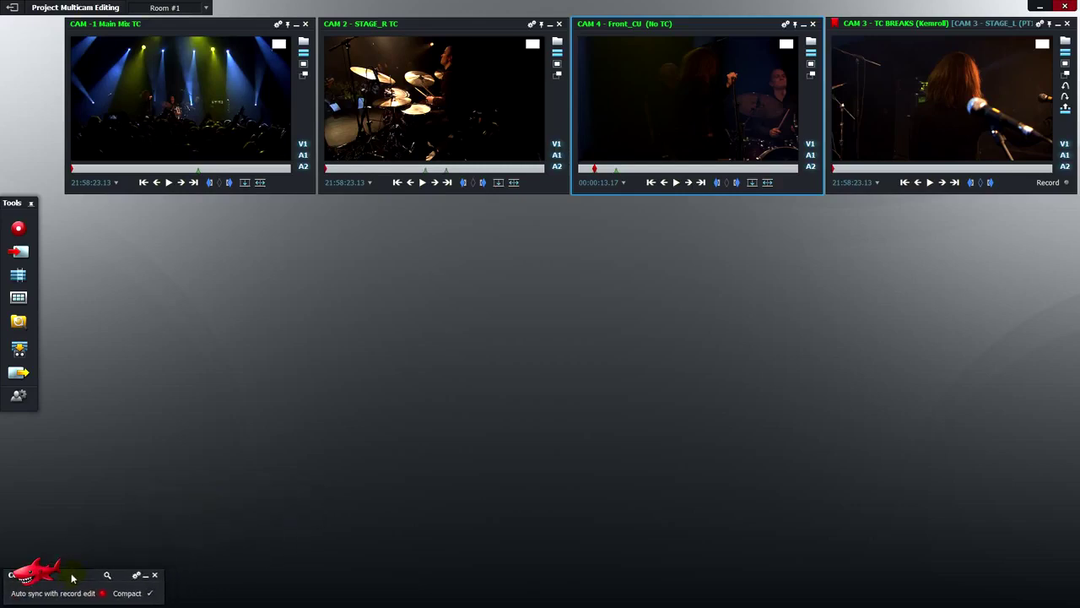
drag(671, 111, 145, 300)
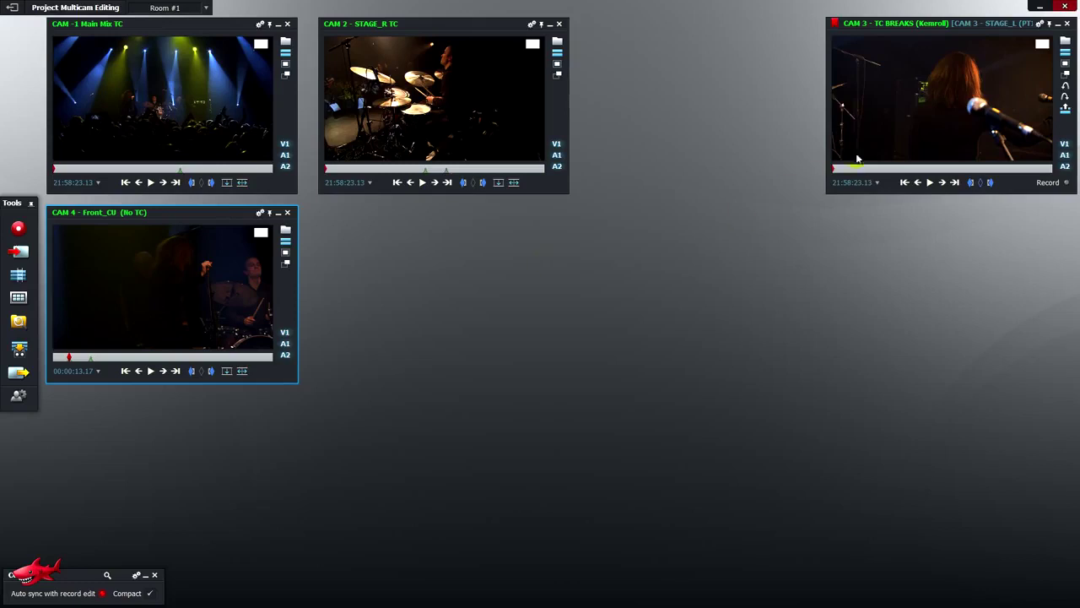
drag(859, 160, 417, 291)
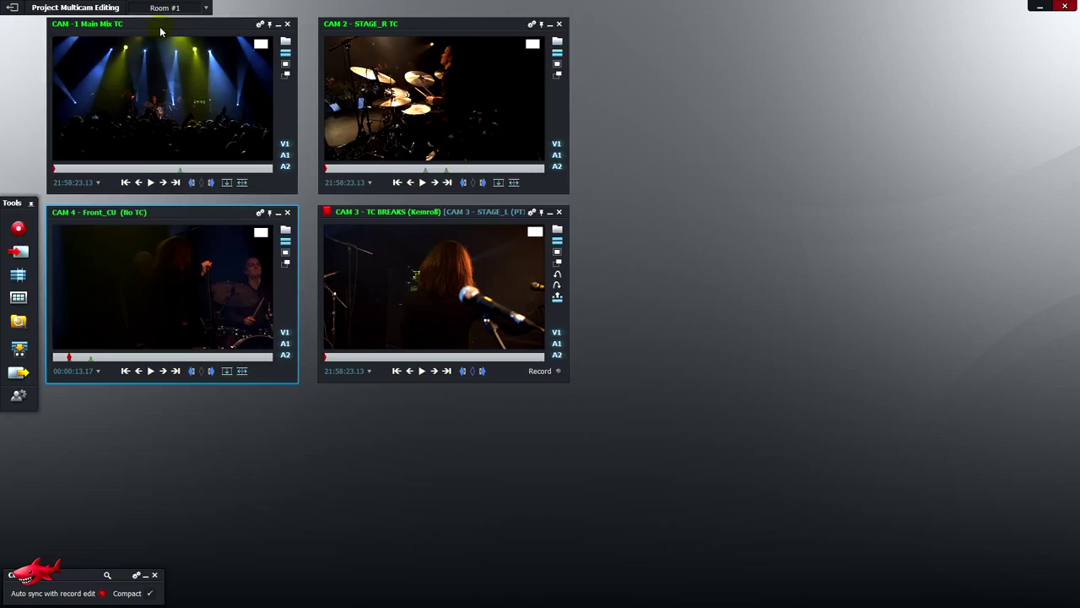
Cue CAM 1 to 21:59:43.20 and play all four angles in sync.
click(160, 169)
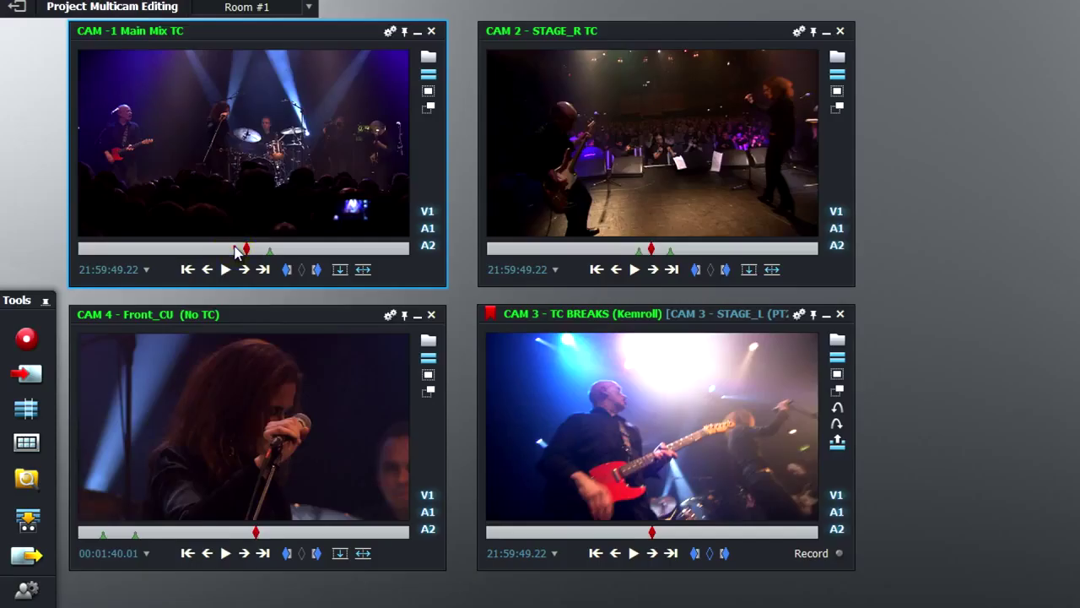
click(236, 249)
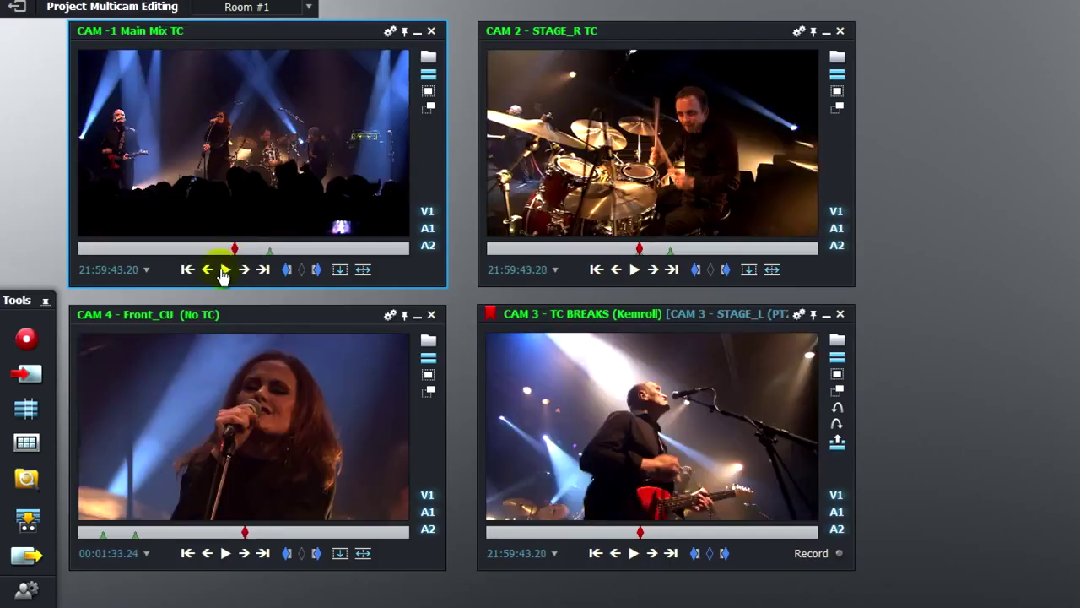
click(225, 270)
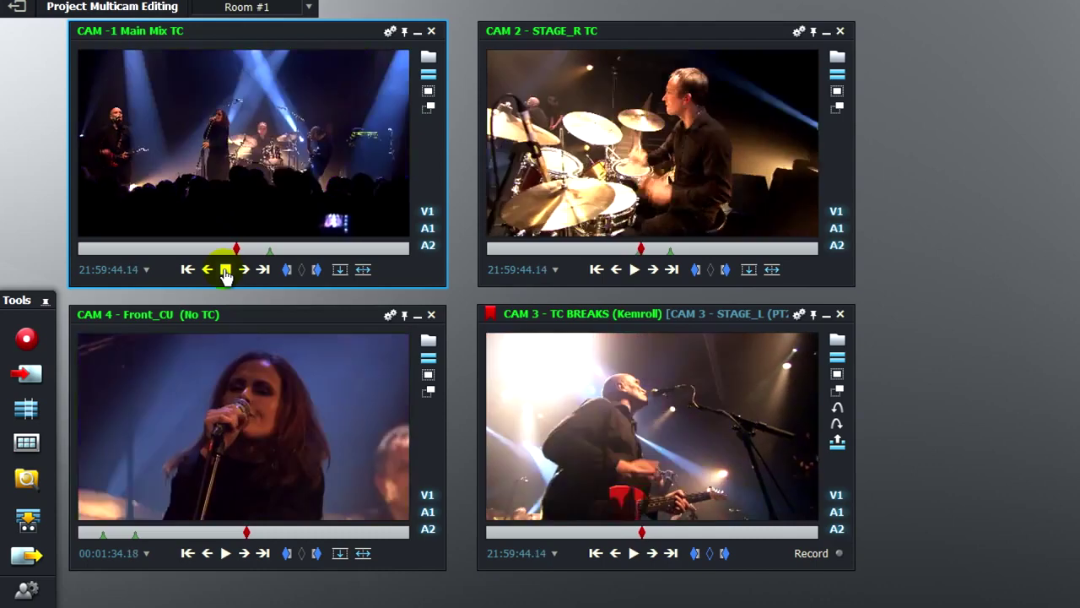